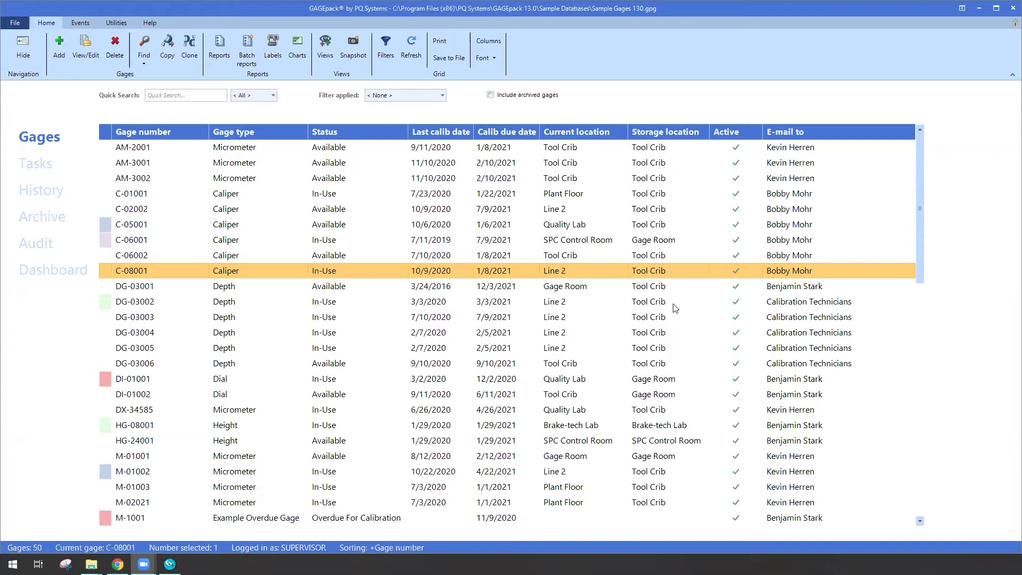
# Preview the All GAGEpack users report and close the preview, with gage C-05001 selected.
pyautogui.click(400, 224)
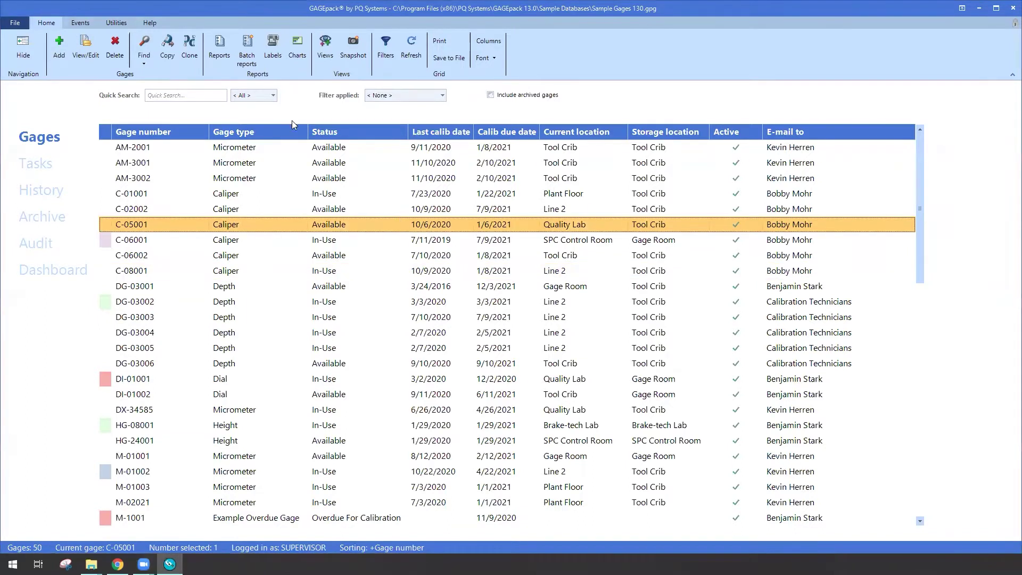
pyautogui.click(222, 42)
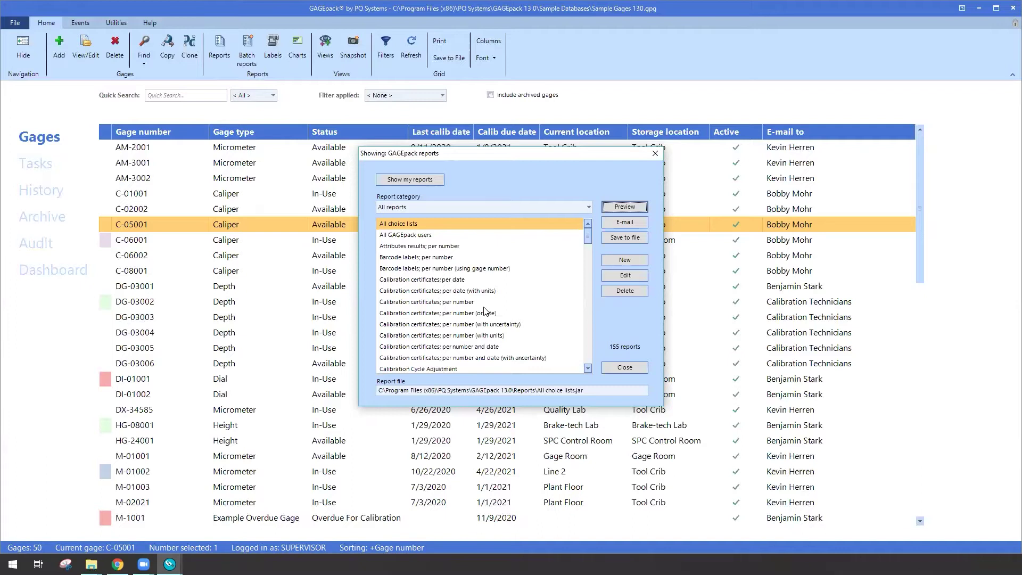
pyautogui.click(432, 237)
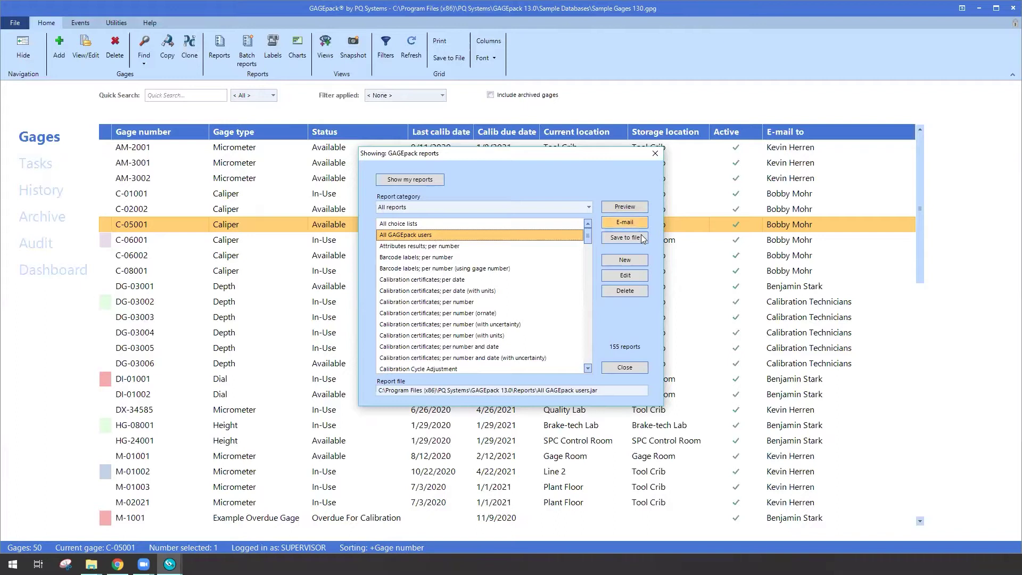
pyautogui.click(641, 213)
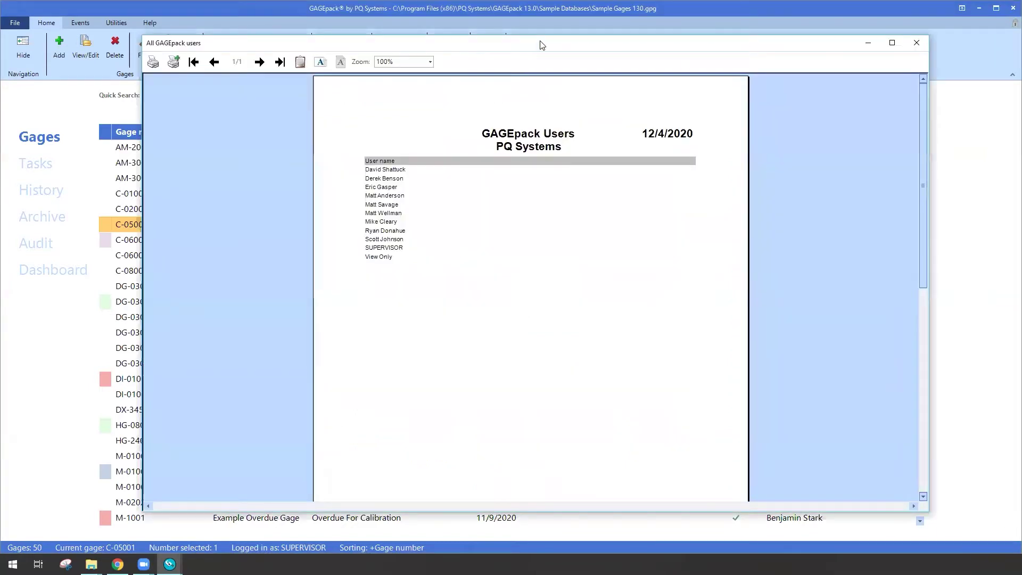
pyautogui.click(917, 42)
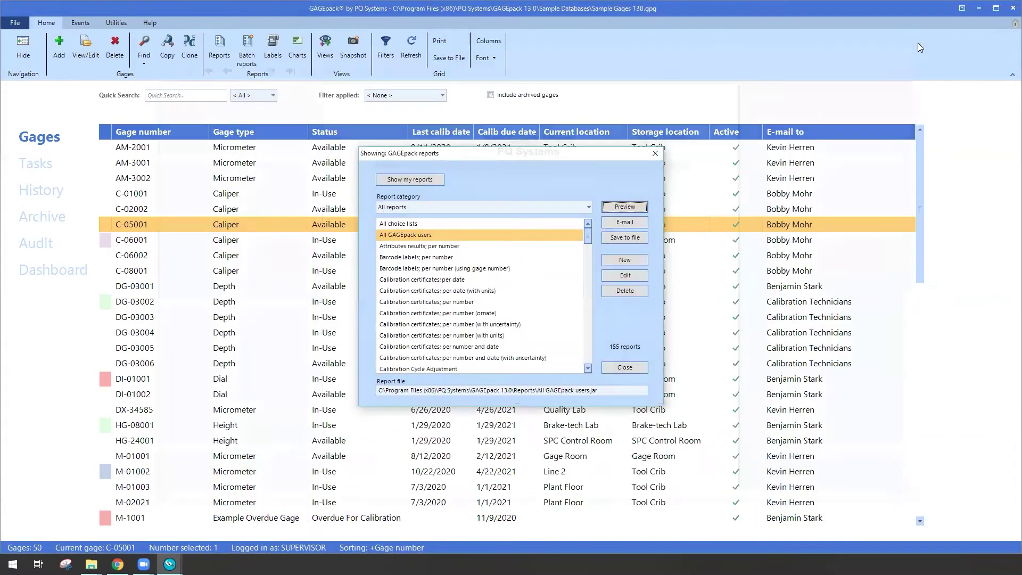
# Address an e-mail of the All GAGEpack users report to one contact, then close it and the report list without sending.
pyautogui.click(646, 223)
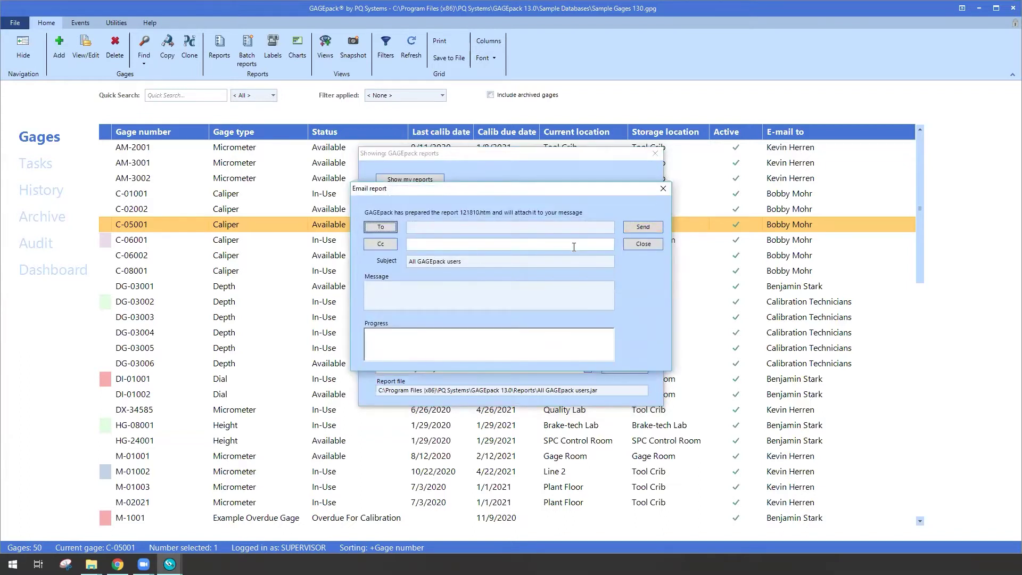
pyautogui.click(389, 230)
pyautogui.click(390, 297)
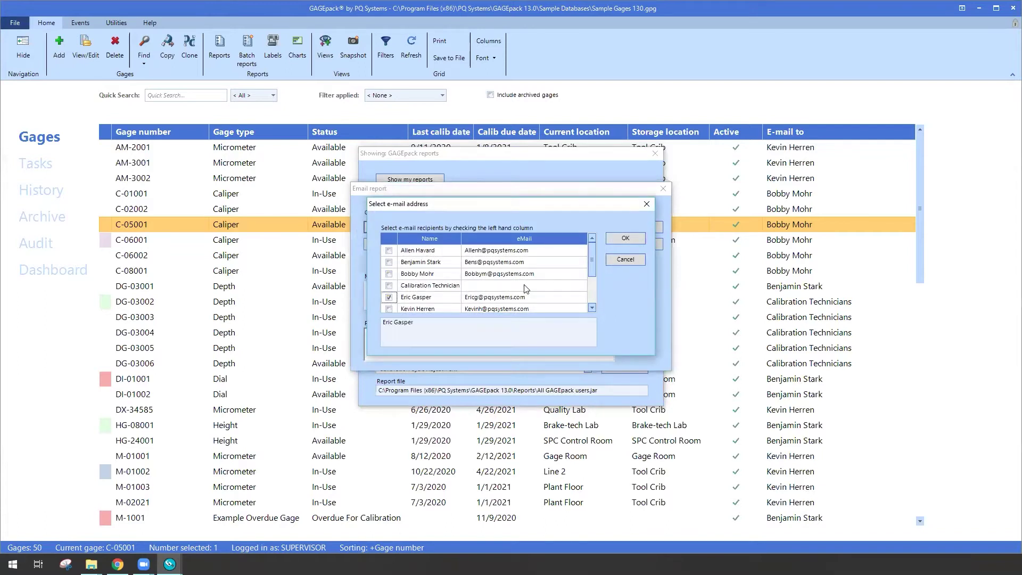
pyautogui.click(627, 240)
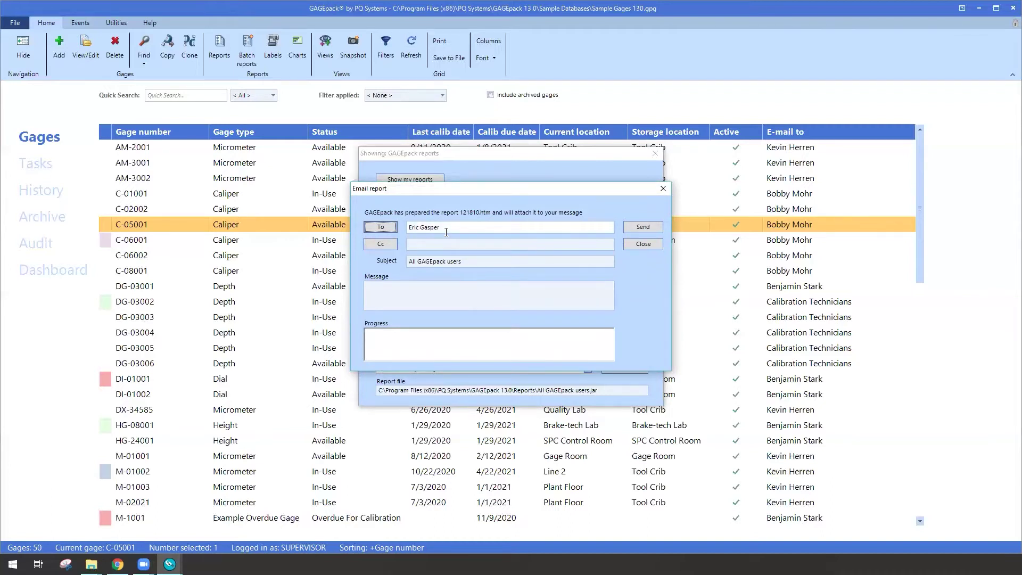
pyautogui.click(639, 240)
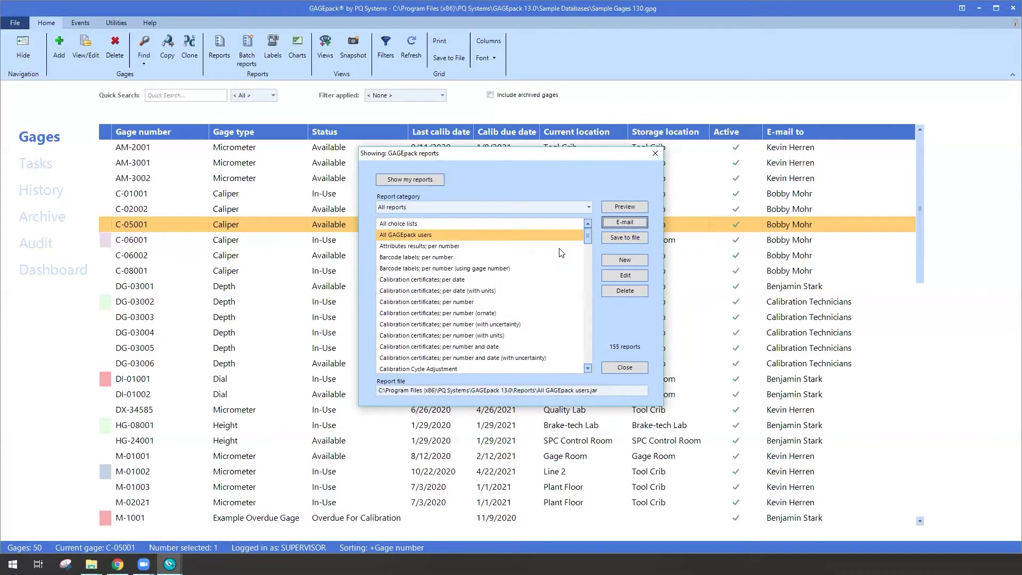
pyautogui.click(655, 154)
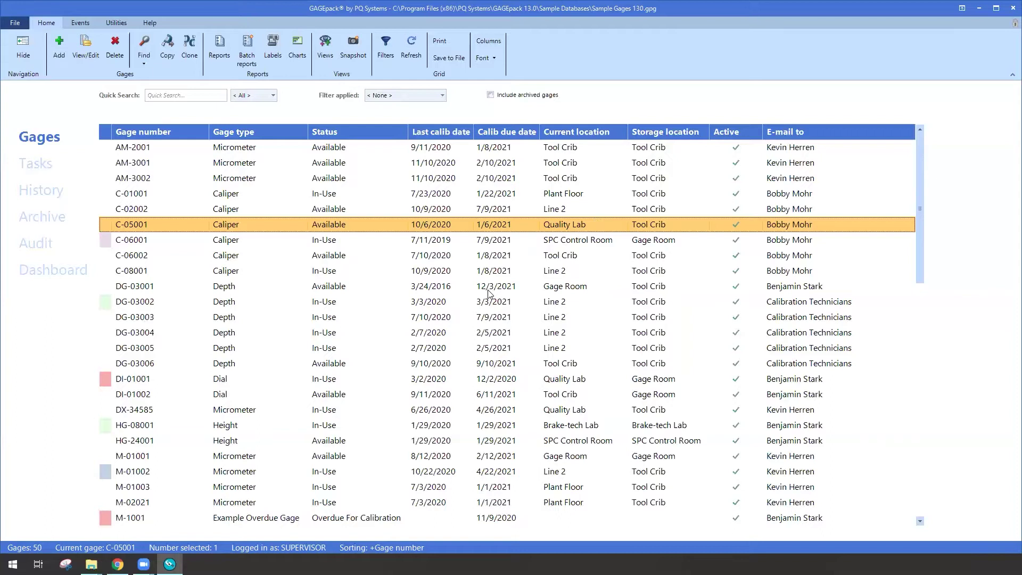
# Review the global GAGEmail settings for calibration alert e-mails and leave the settings without saving.
pyautogui.click(12, 25)
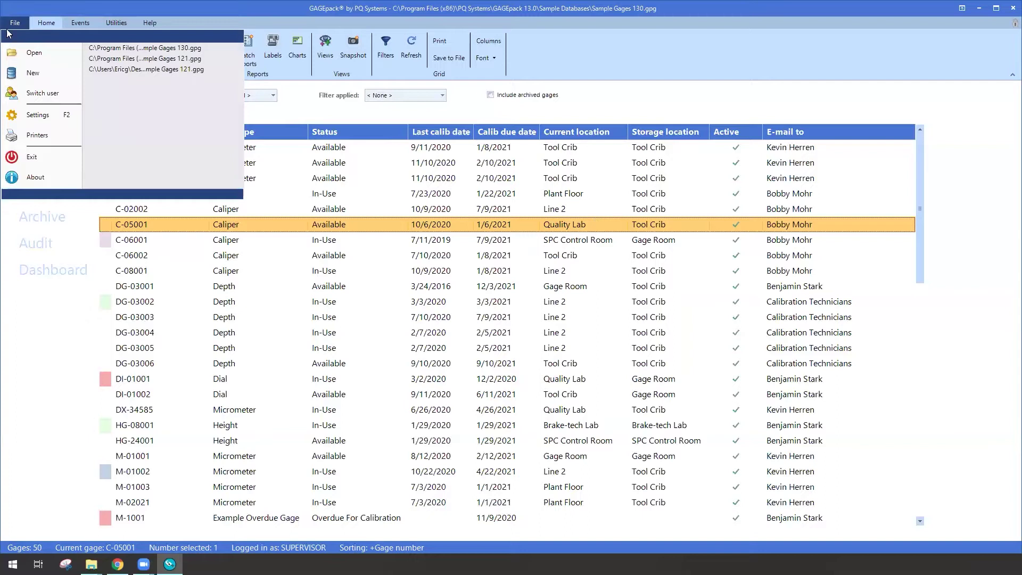
pyautogui.click(44, 115)
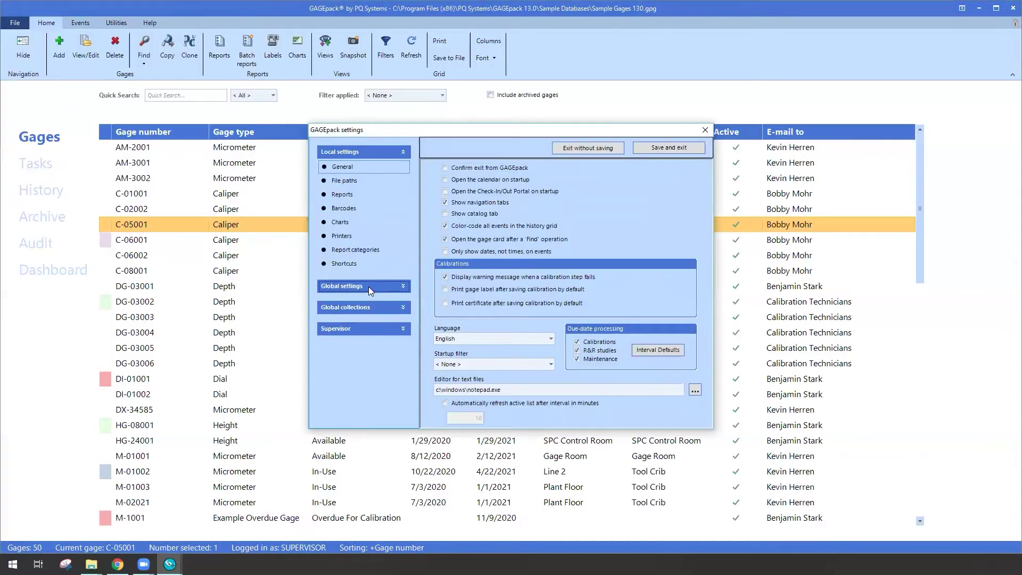
pyautogui.click(369, 288)
pyautogui.click(361, 258)
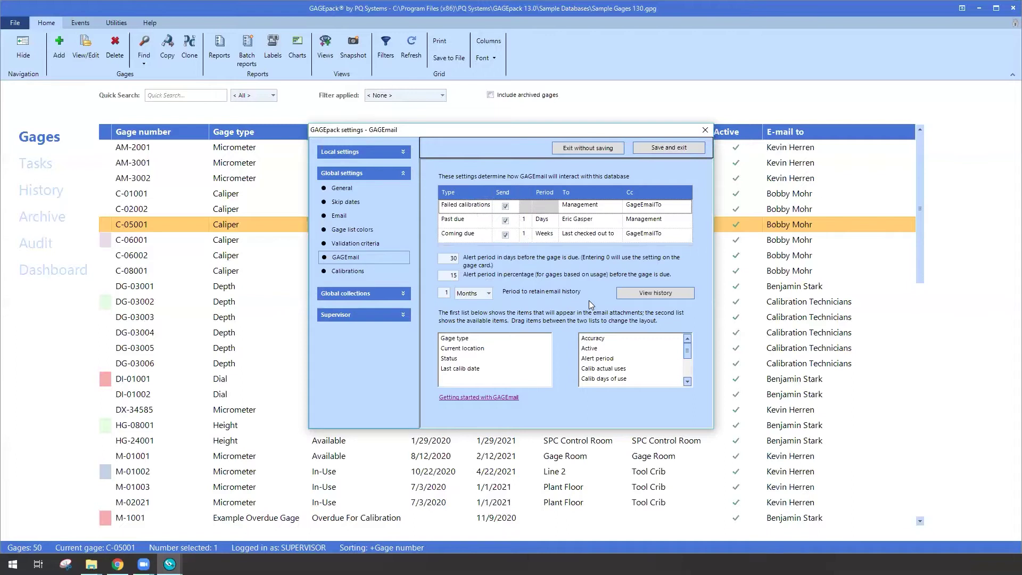
pyautogui.click(540, 238)
pyautogui.click(569, 147)
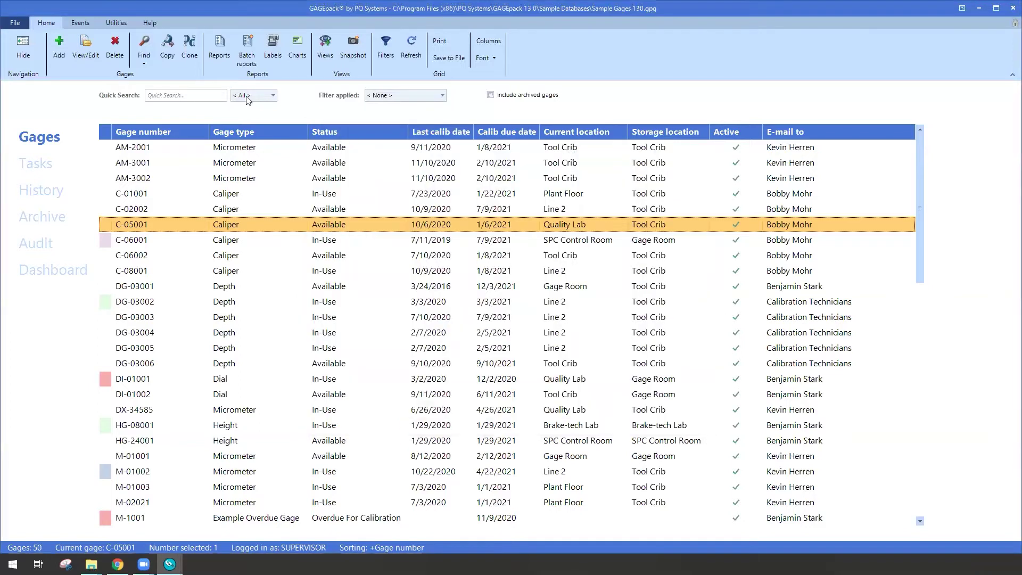
# Create a new batch report named "Example monthy reports".
pyautogui.click(246, 56)
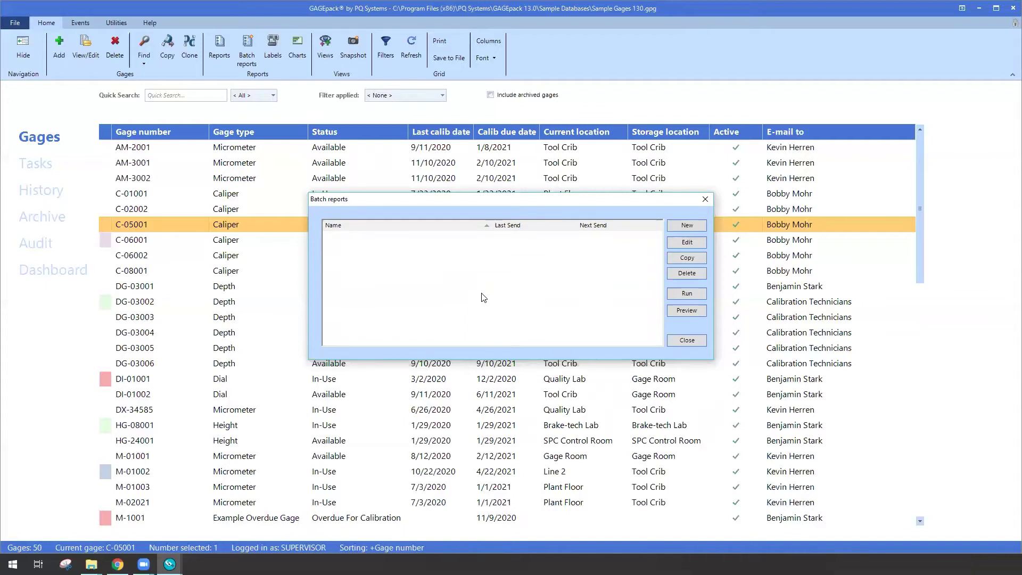
pyautogui.click(698, 225)
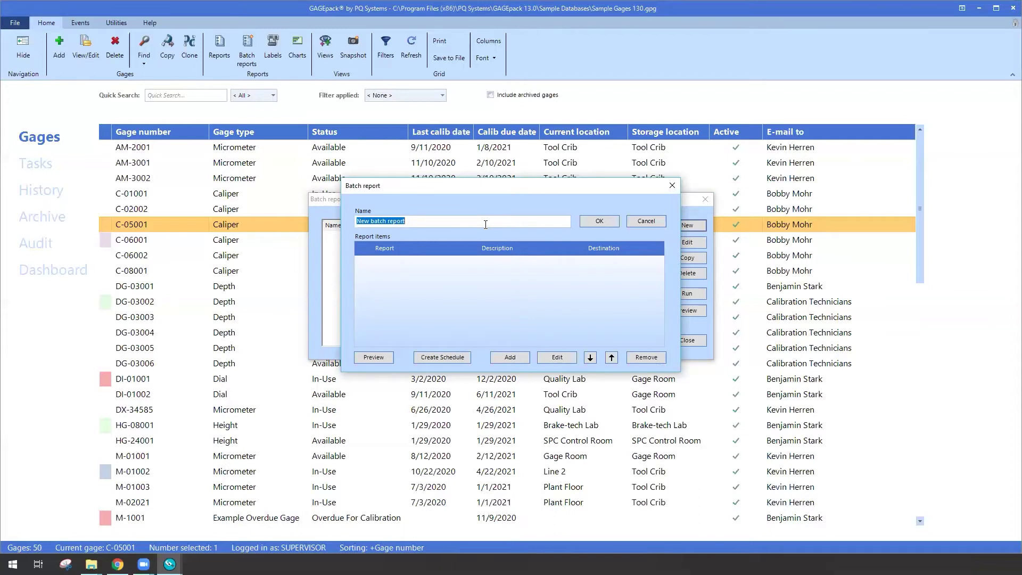
pyautogui.write('Examp;l;')
pyautogui.press('BackSpace')
pyautogui.write('le monthy report')
# Start a report item in the batch using the All GAGEpack users report.
pyautogui.click(525, 358)
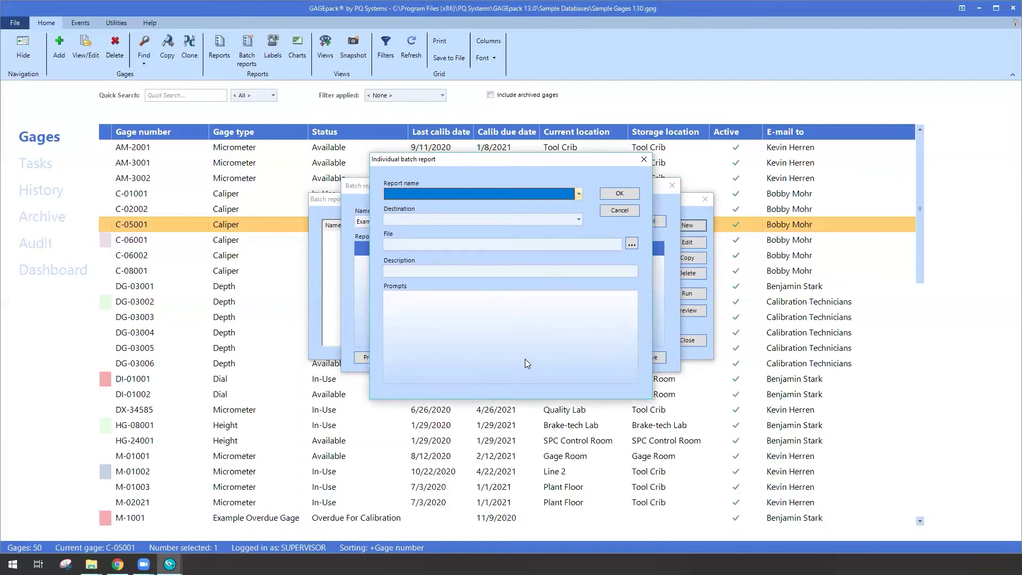
pyautogui.click(578, 194)
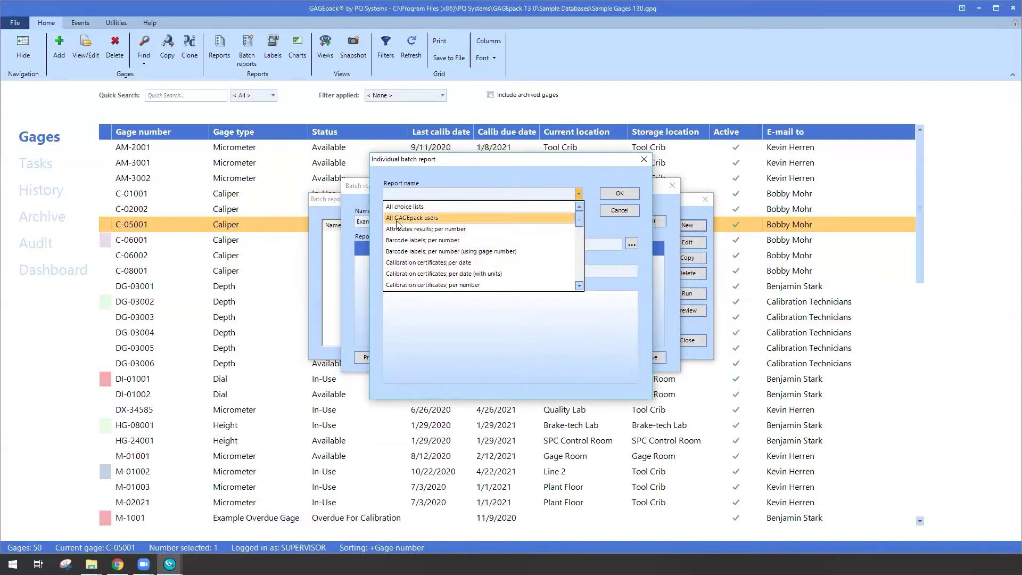
pyautogui.click(451, 217)
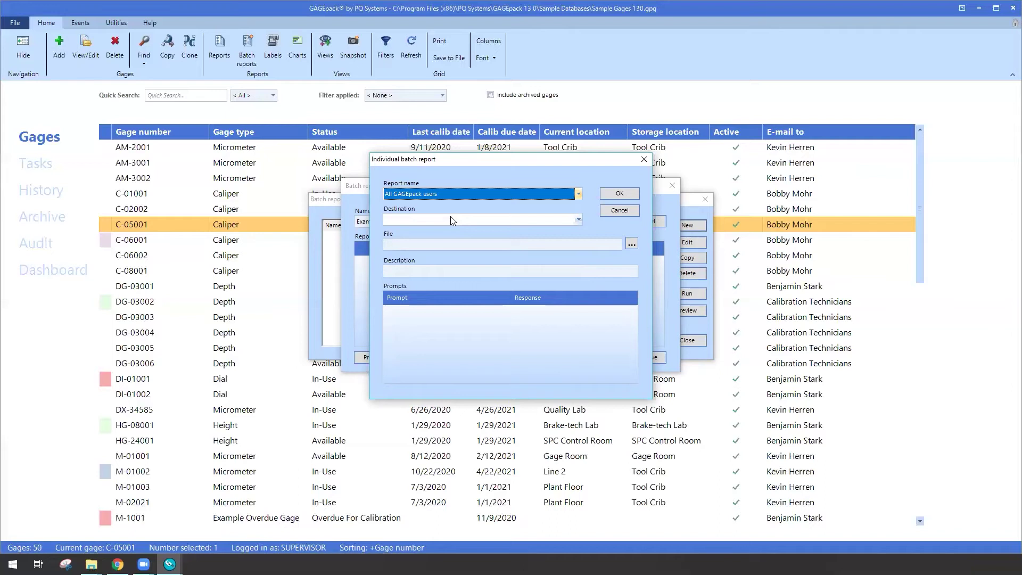
pyautogui.click(578, 220)
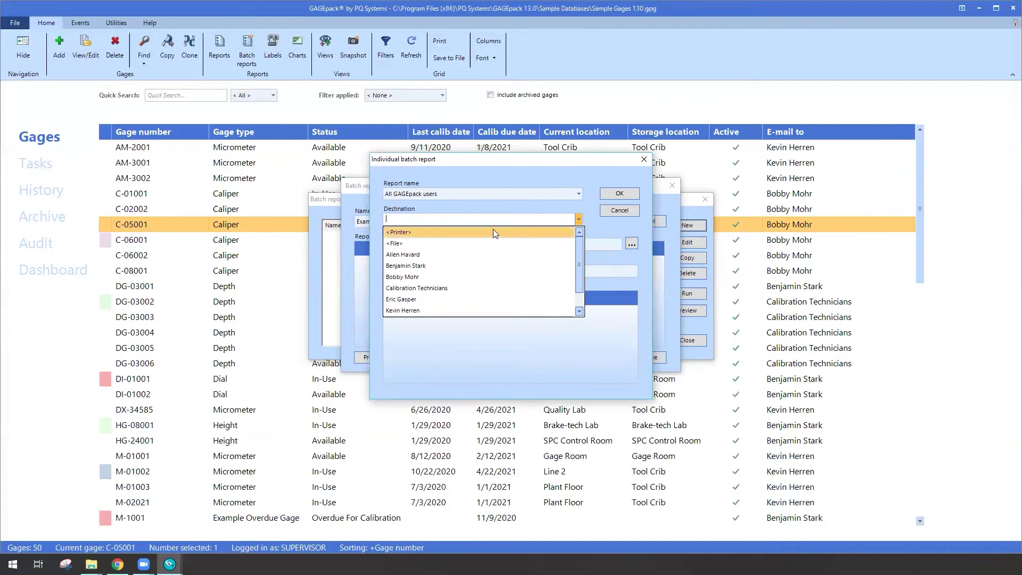
pyautogui.click(434, 242)
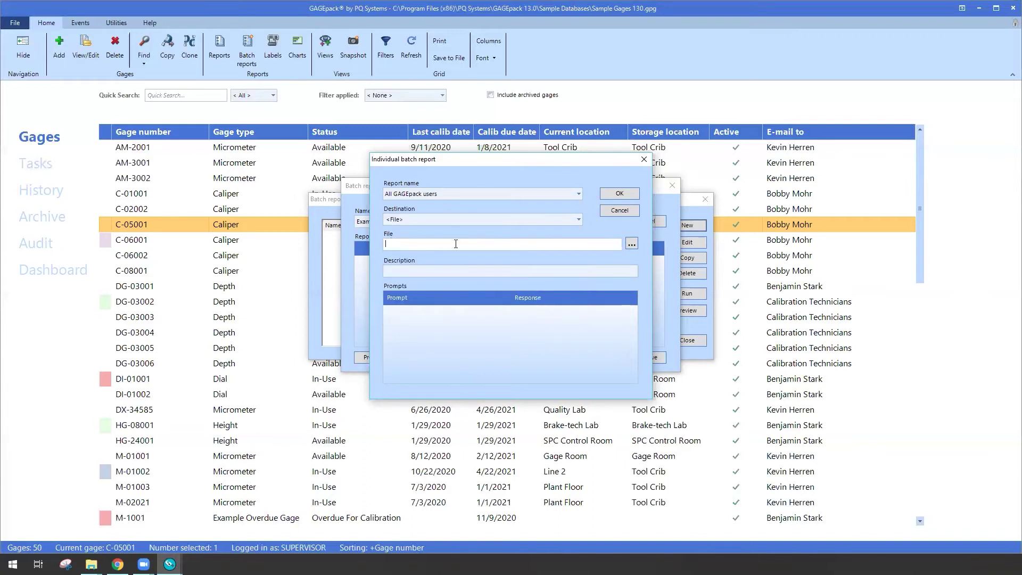
pyautogui.click(632, 243)
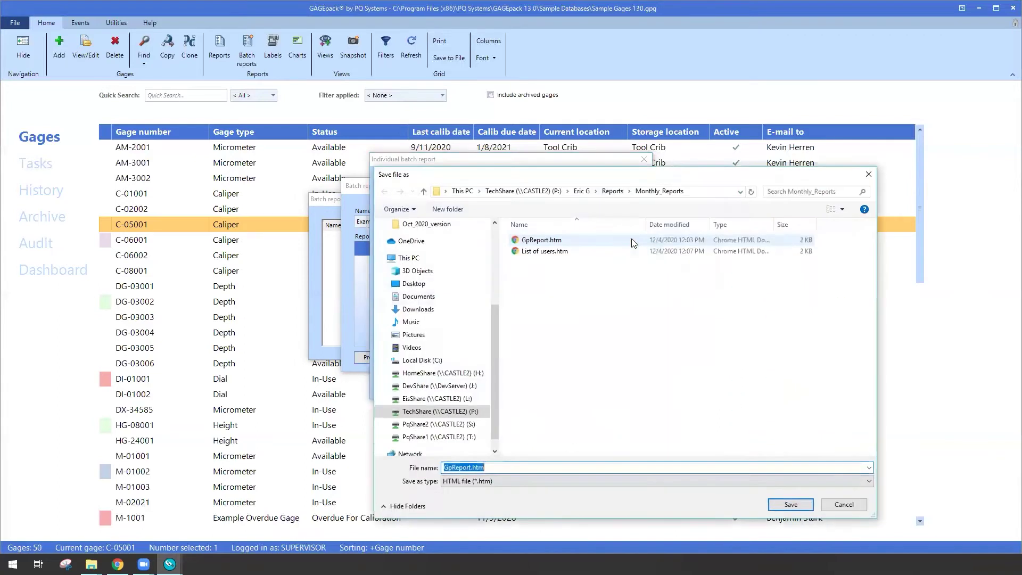
pyautogui.click(703, 192)
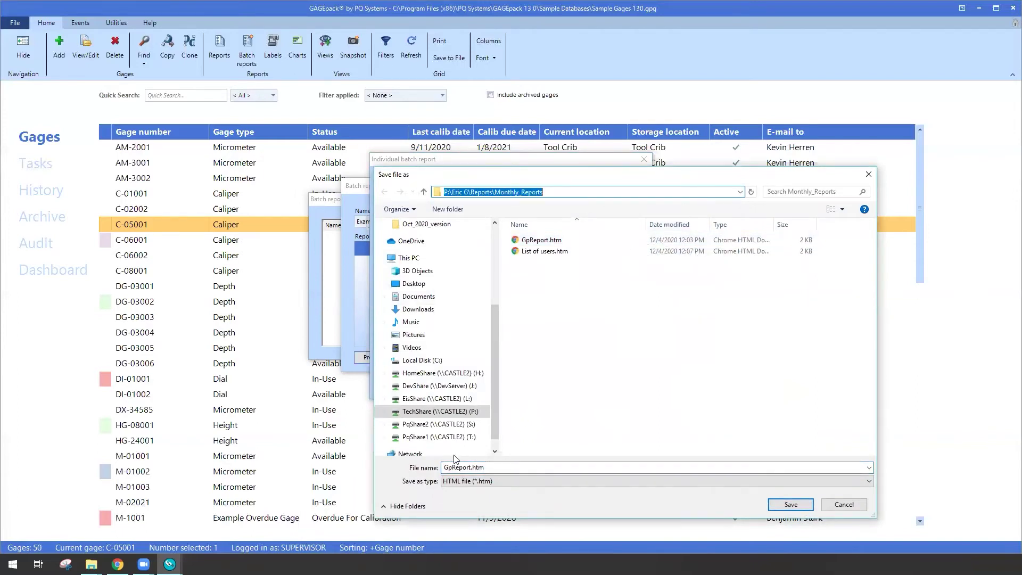
pyautogui.click(462, 467)
pyautogui.click(469, 467)
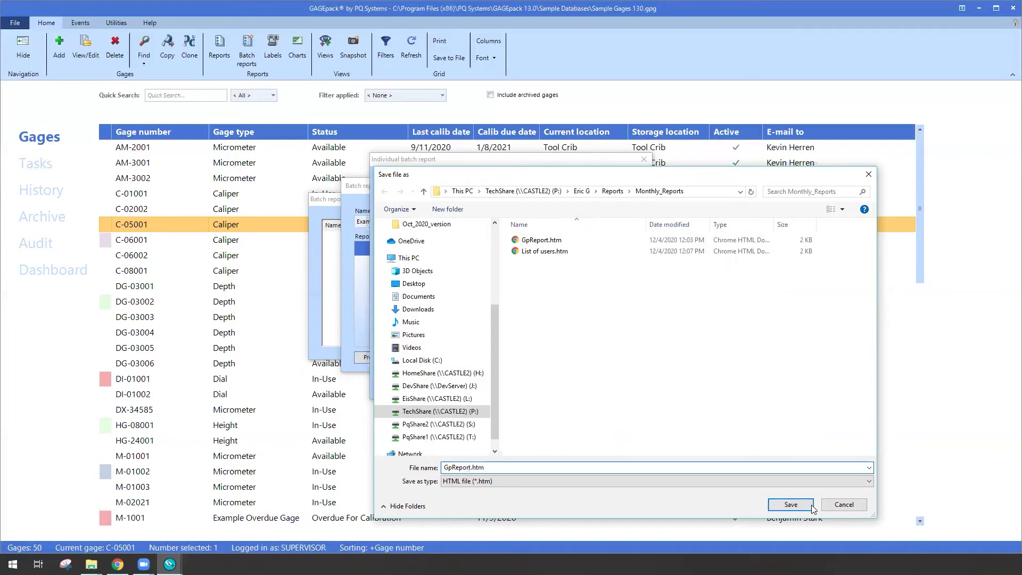
pyautogui.click(844, 504)
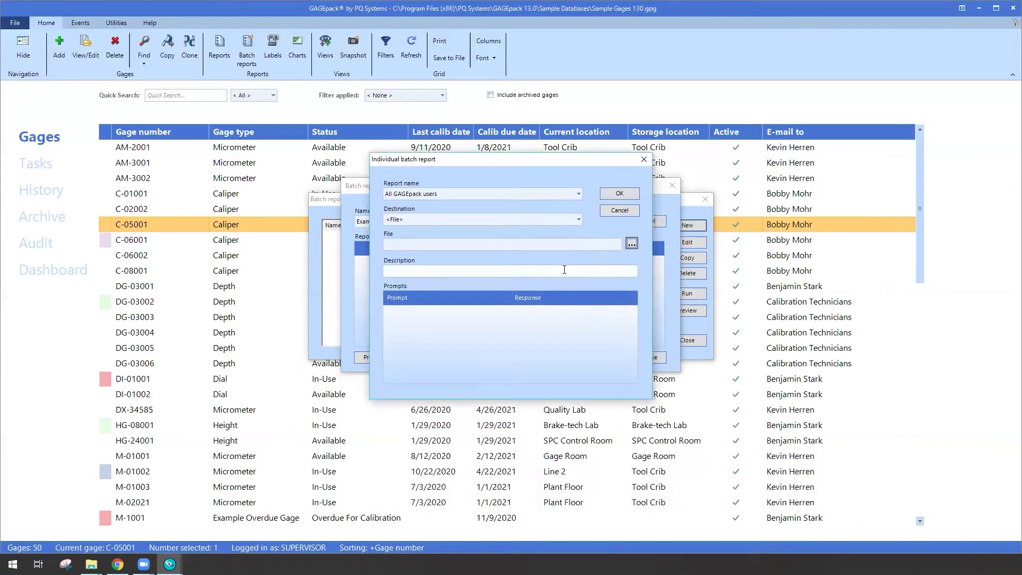
# Set the All GAGEpack users item's destination to an individual e-mail contact and add it to the batch.
pyautogui.click(578, 219)
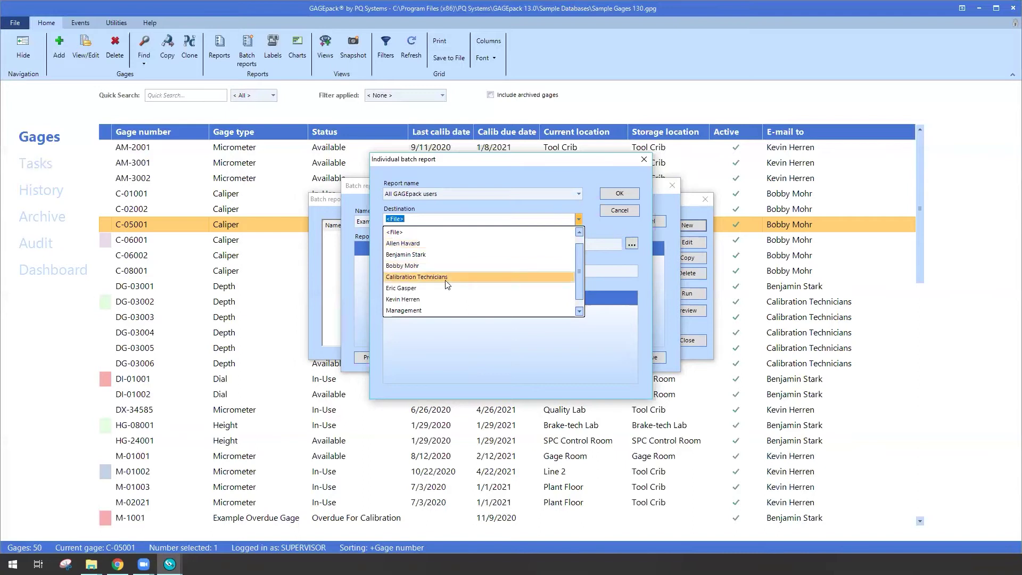
pyautogui.click(416, 288)
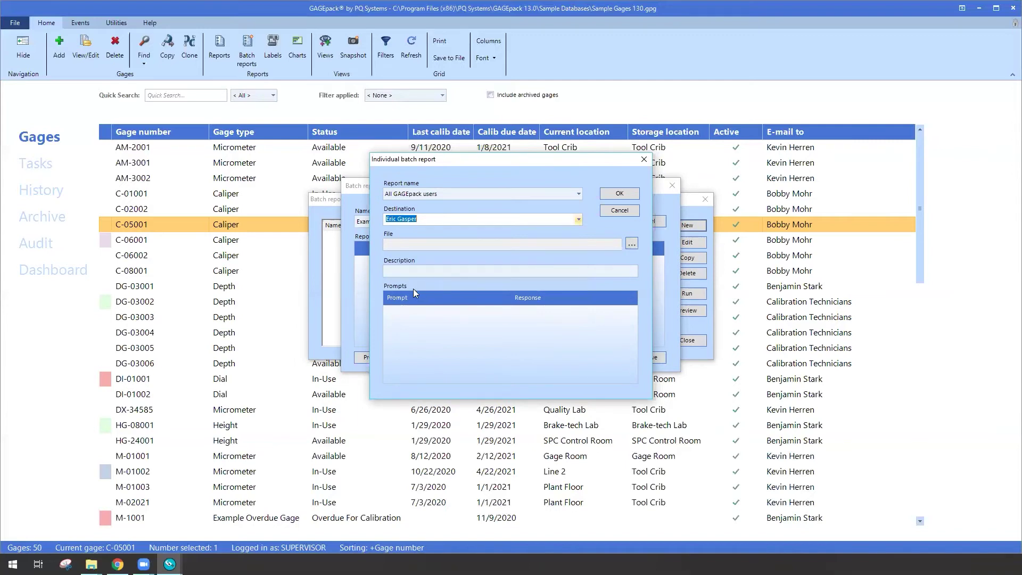
pyautogui.click(621, 192)
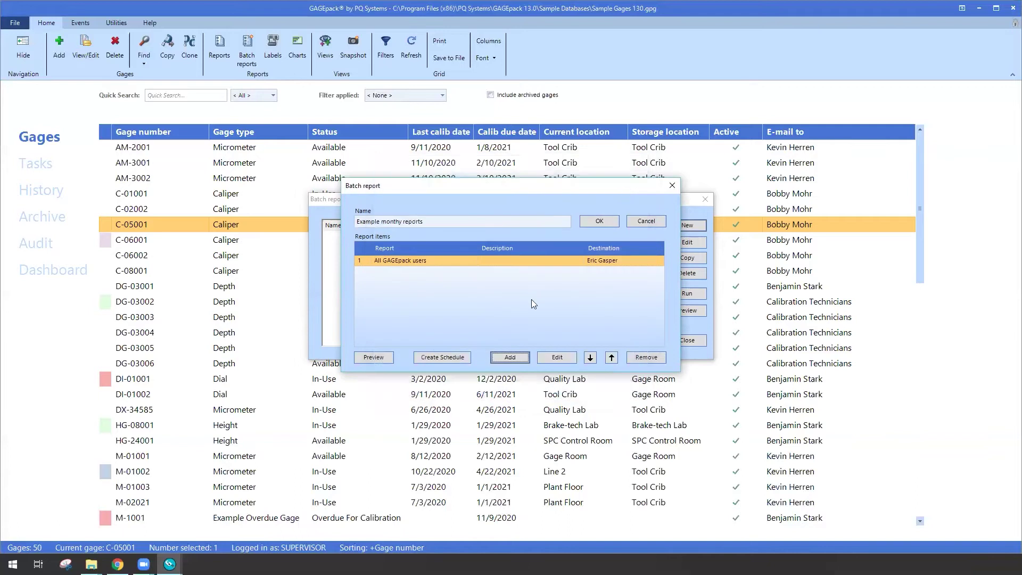
# Start a second batch item using the "Due for calibration; this month" report.
pyautogui.click(506, 354)
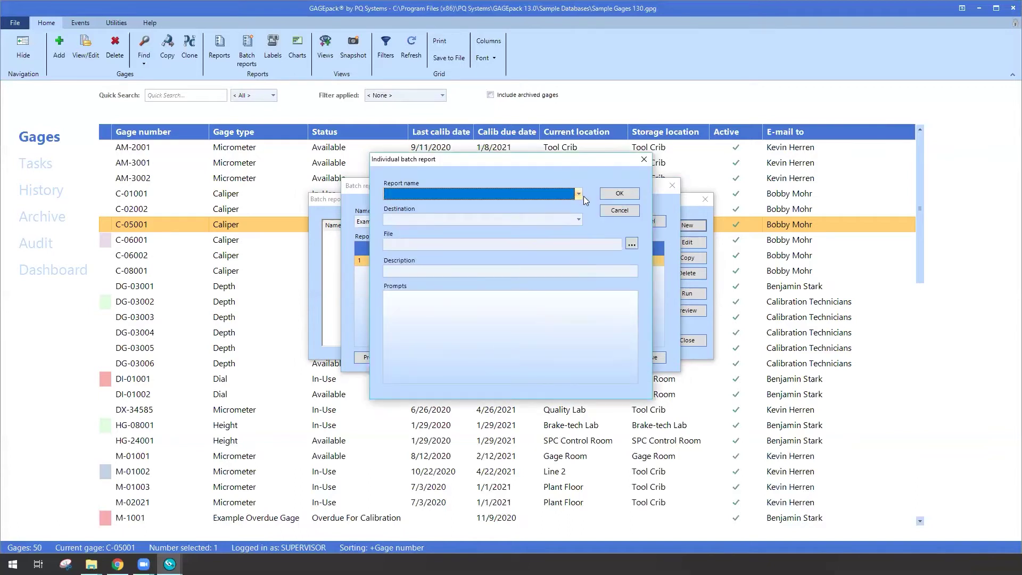
pyautogui.click(579, 193)
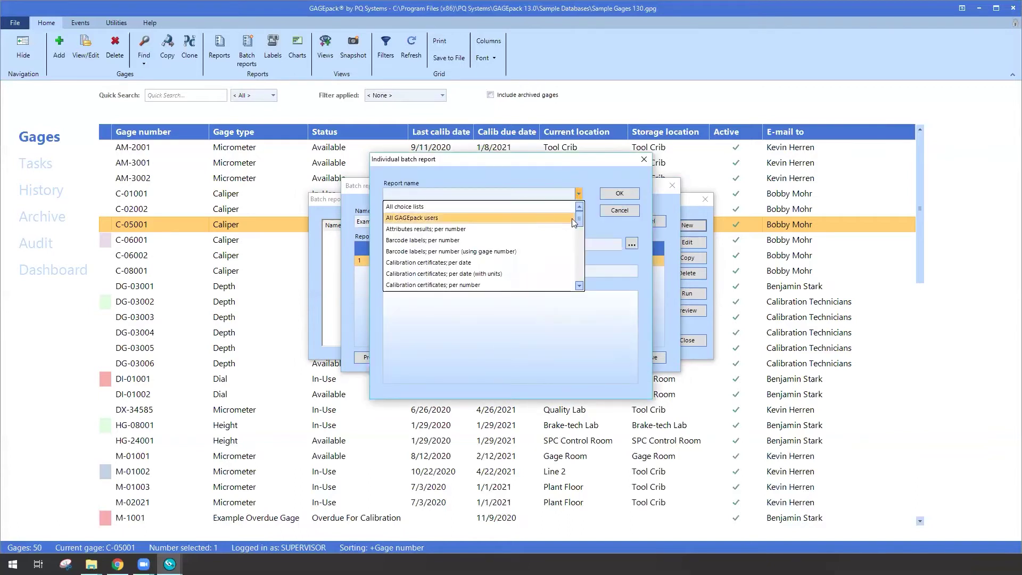
pyautogui.moveTo(579, 223); pyautogui.dragTo(575, 231)
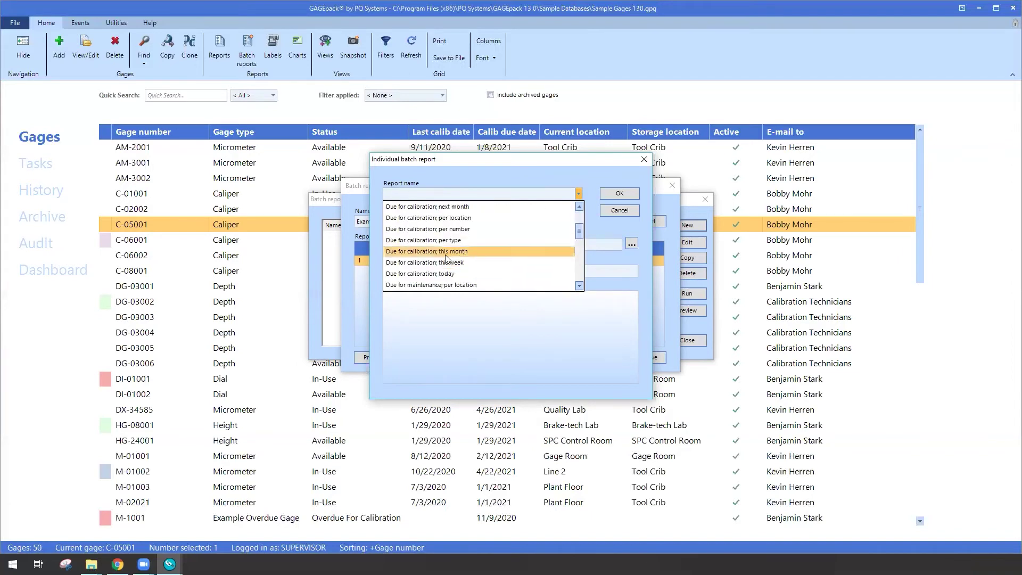
pyautogui.click(450, 251)
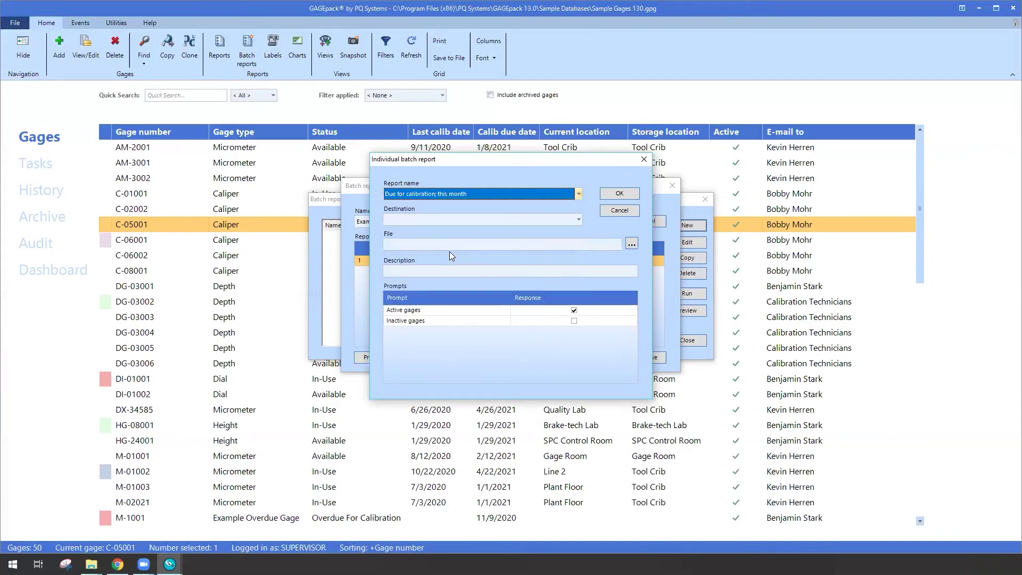
# Send the "Due for calibration; this month" item to the file "Due this month.htm" in the Monthly_Reports folder and add it to the batch.
pyautogui.click(575, 219)
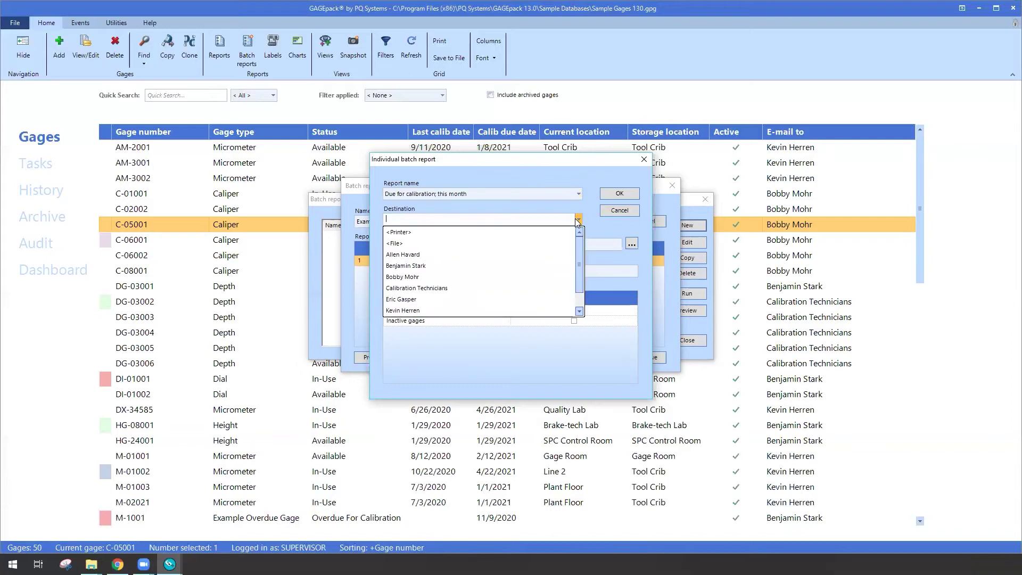
pyautogui.click(421, 243)
pyautogui.click(632, 243)
pyautogui.click(470, 468)
pyautogui.doubleClick(470, 467)
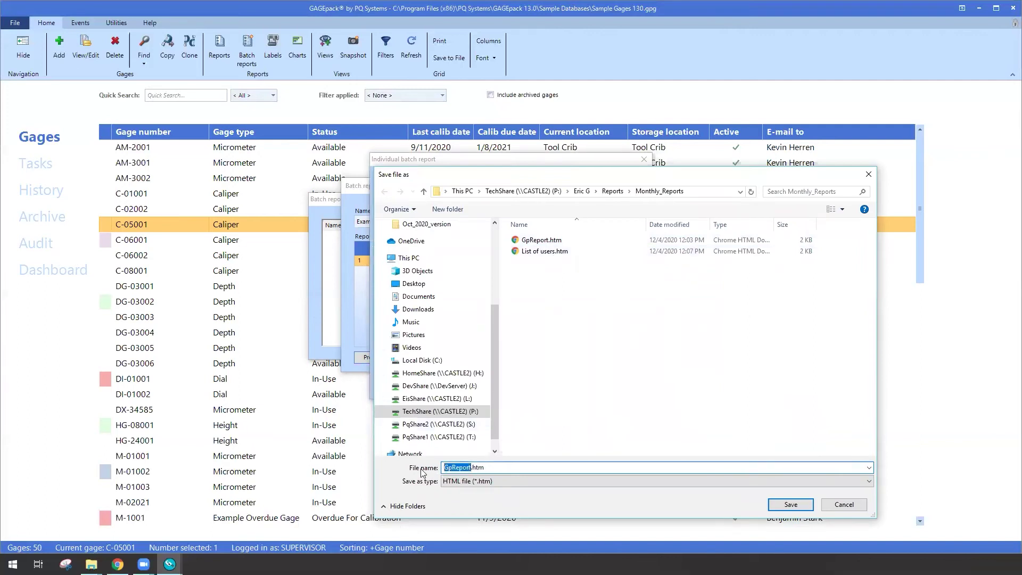
pyautogui.write('Due this month')
pyautogui.click(708, 193)
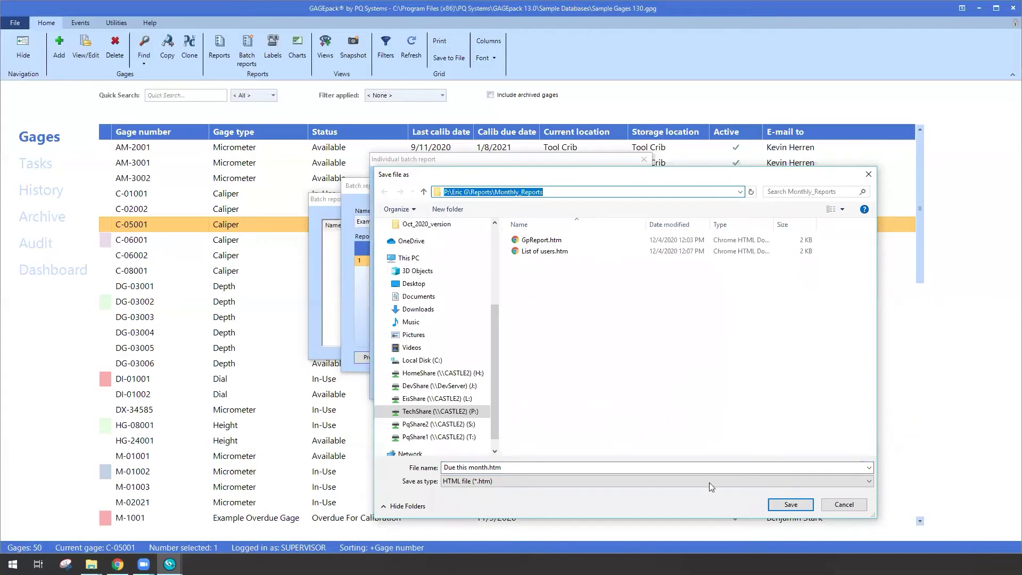
pyautogui.click(790, 504)
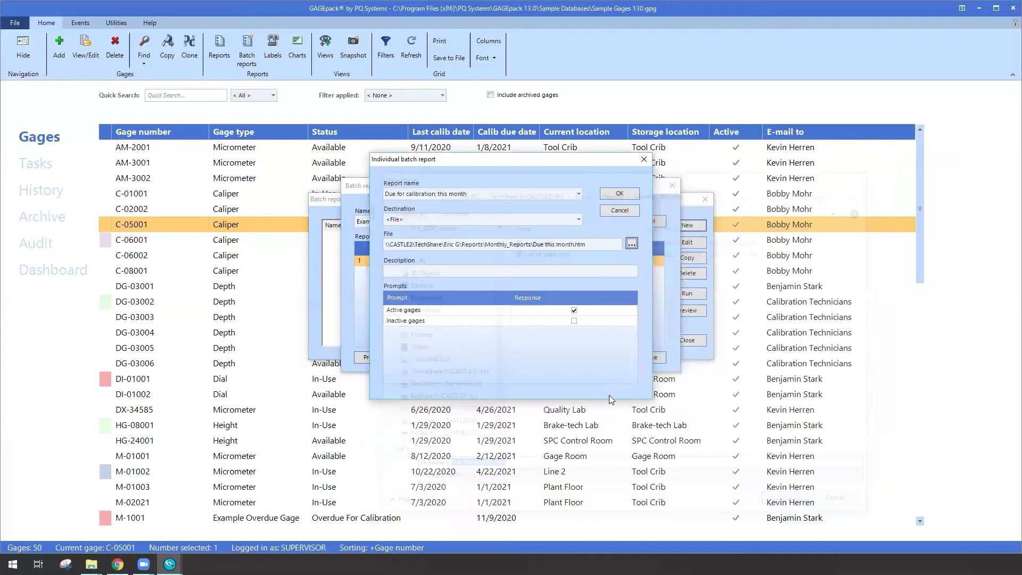
pyautogui.click(608, 192)
# Add a third batch item using the Calibrations performed report with an individual e-mail contact as its destination.
pyautogui.click(511, 357)
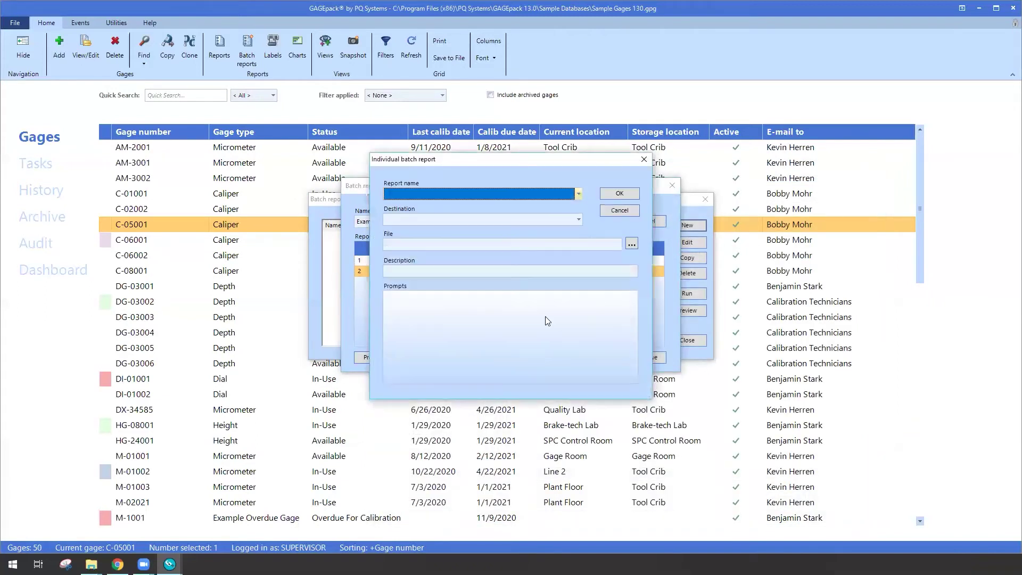
pyautogui.click(578, 193)
pyautogui.moveTo(578, 218); pyautogui.dragTo(579, 228)
pyautogui.scroll(4, 495, 244)
pyautogui.scroll(4, 495, 248)
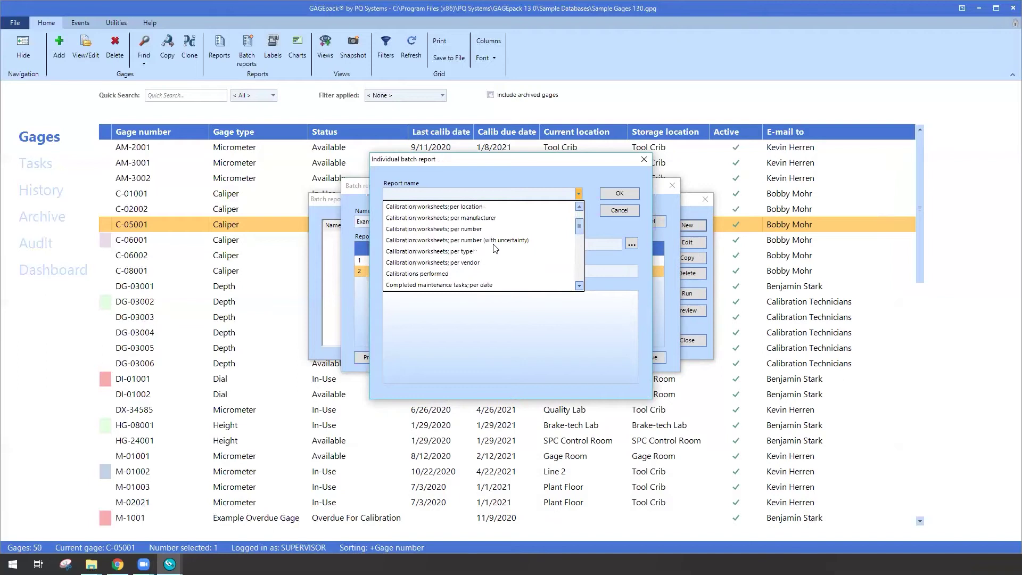
pyautogui.click(455, 273)
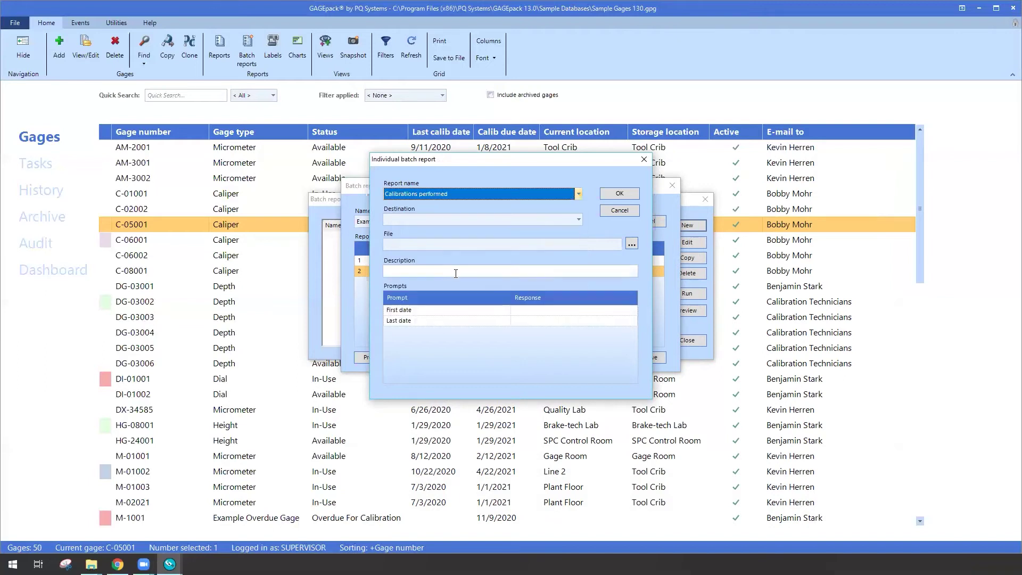
pyautogui.click(578, 219)
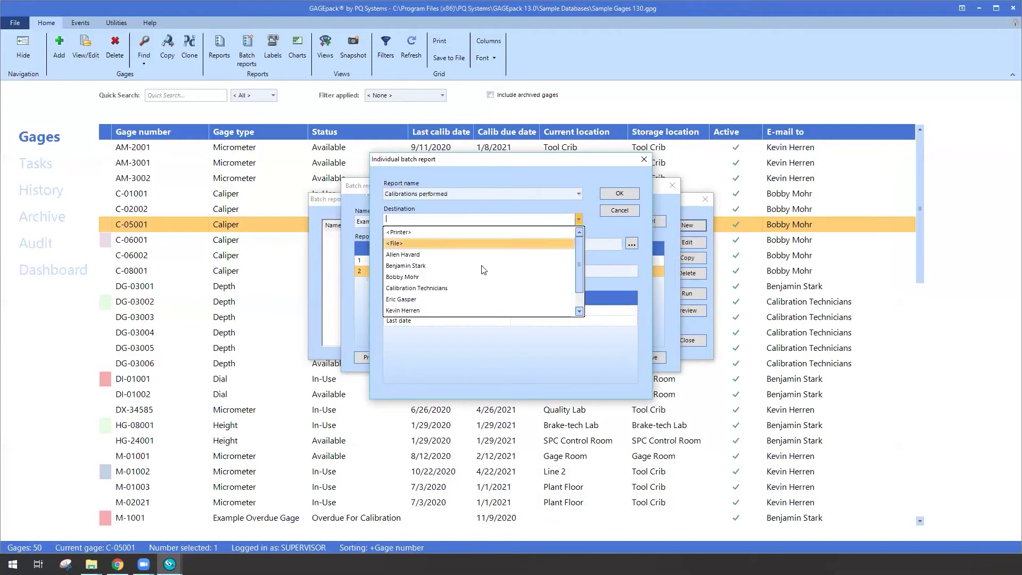
pyautogui.click(416, 297)
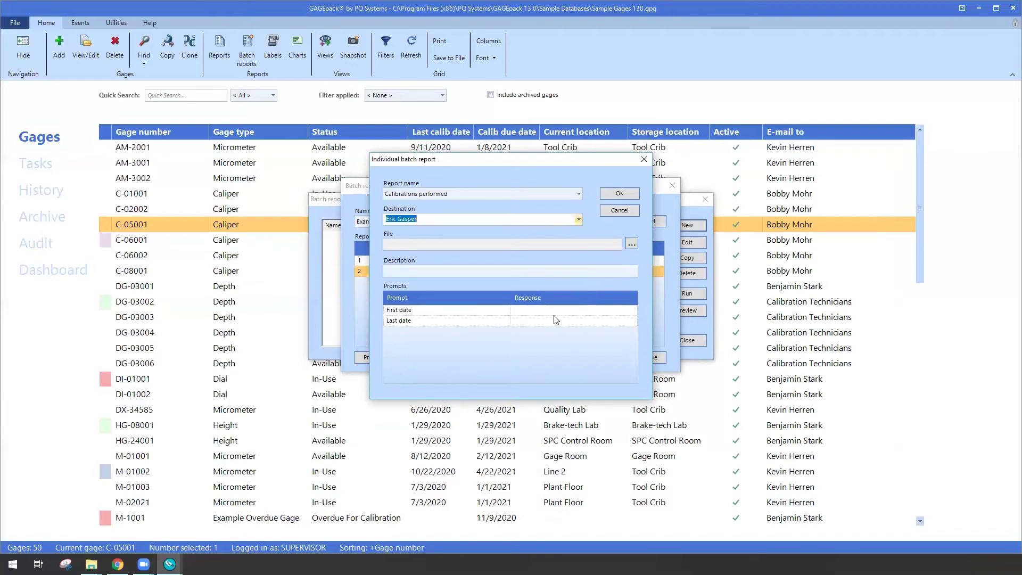
pyautogui.click(615, 193)
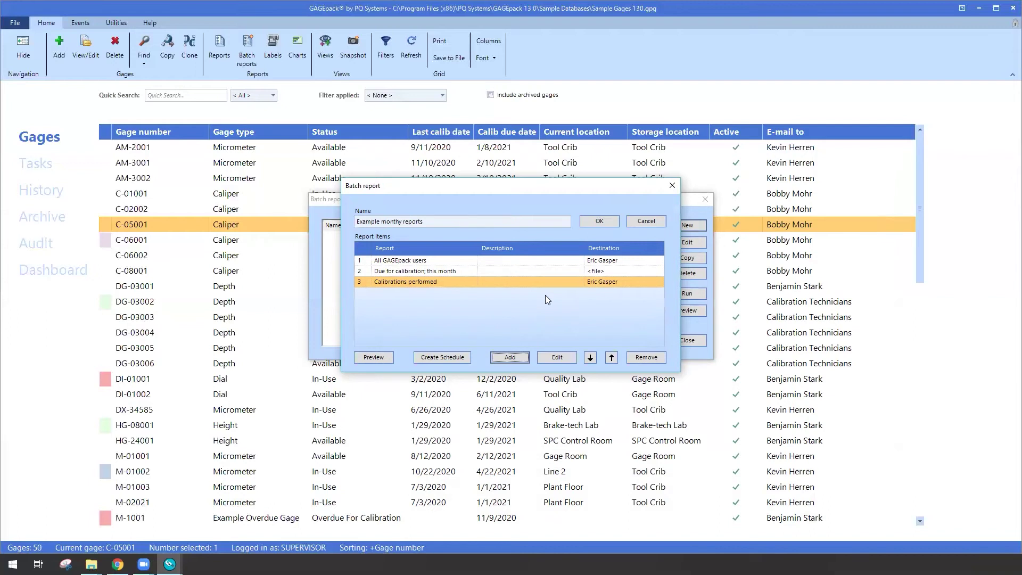
# Change the Calibrations performed item's destination to Management and save the batch report.
pyautogui.click(553, 357)
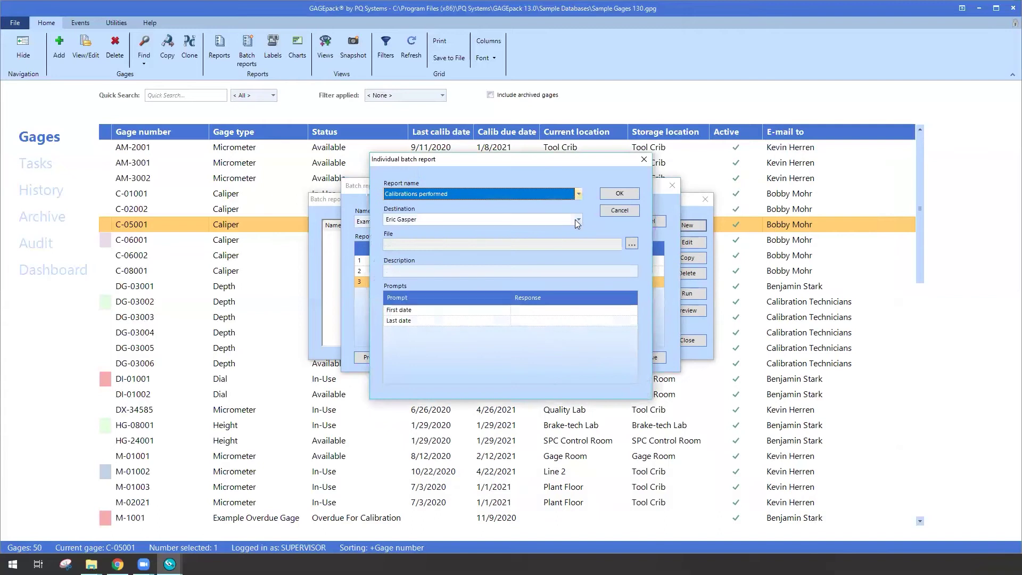
pyautogui.click(576, 219)
pyautogui.click(454, 296)
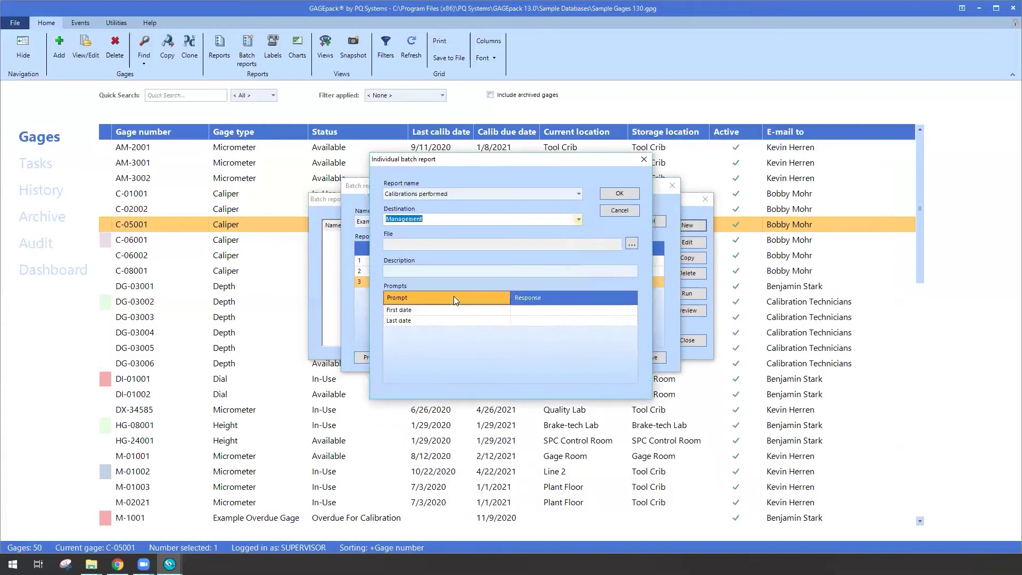
pyautogui.click(626, 195)
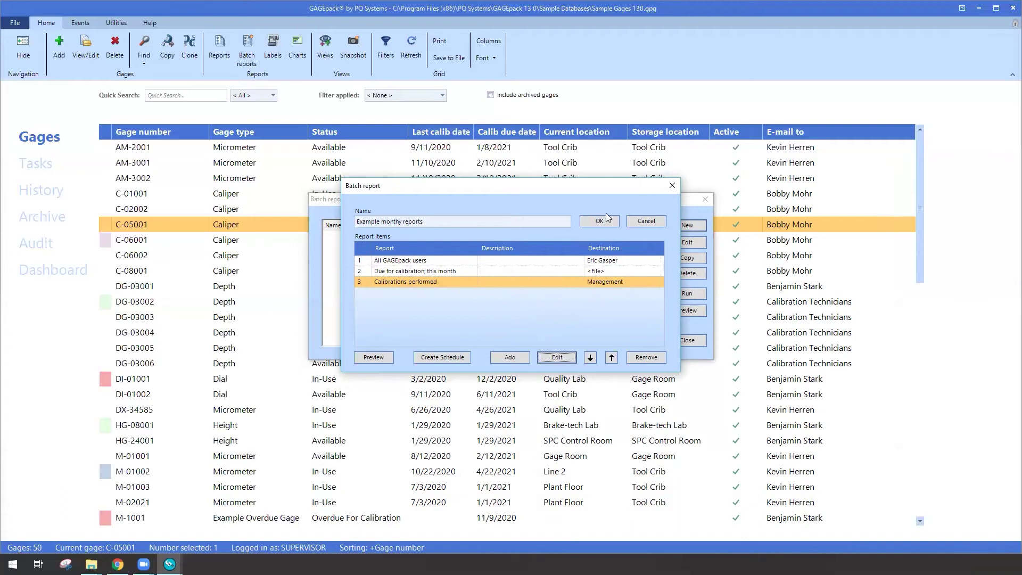
pyautogui.click(589, 220)
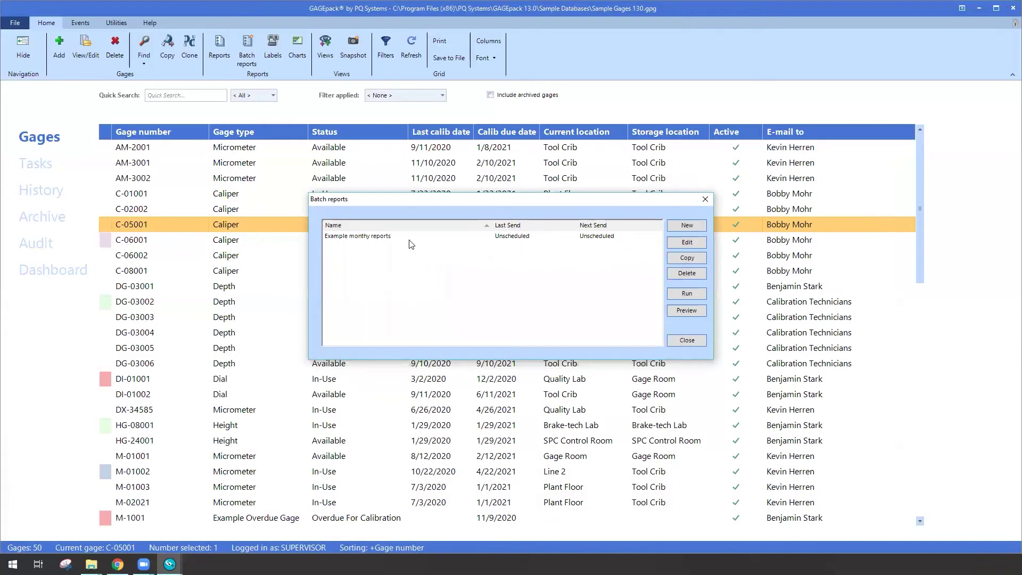
# Reopen the "Example monthy reports" batch for editing and start creating a schedule for it.
pyautogui.click(432, 240)
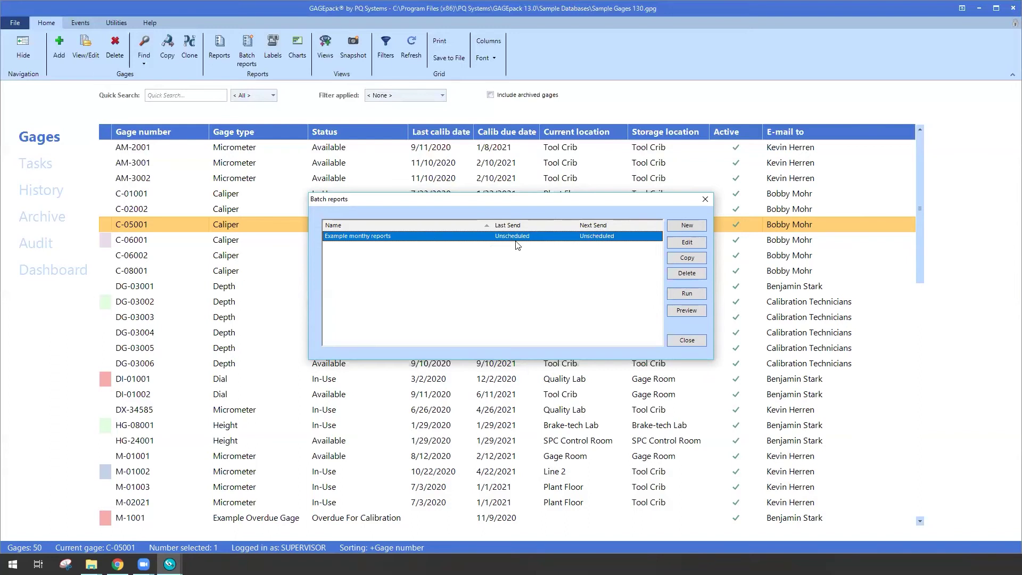
pyautogui.click(681, 243)
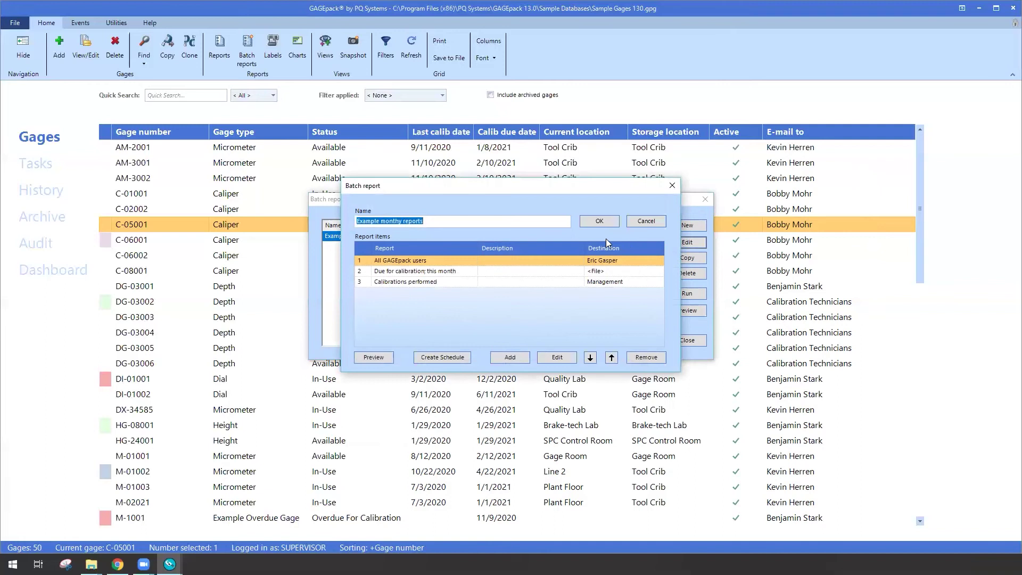
pyautogui.click(441, 357)
pyautogui.click(460, 356)
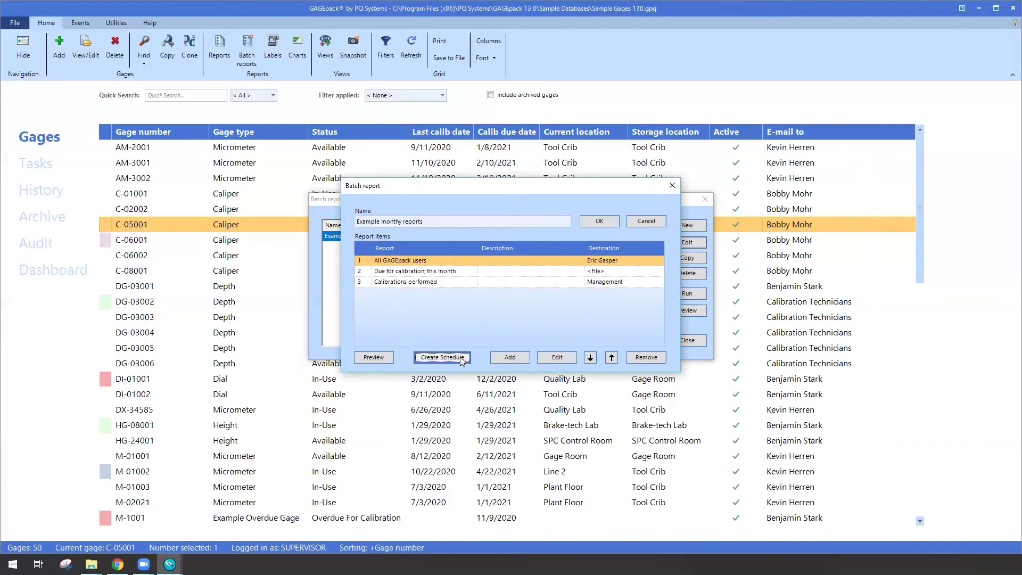
pyautogui.moveTo(297, 47); pyautogui.dragTo(577, 189)
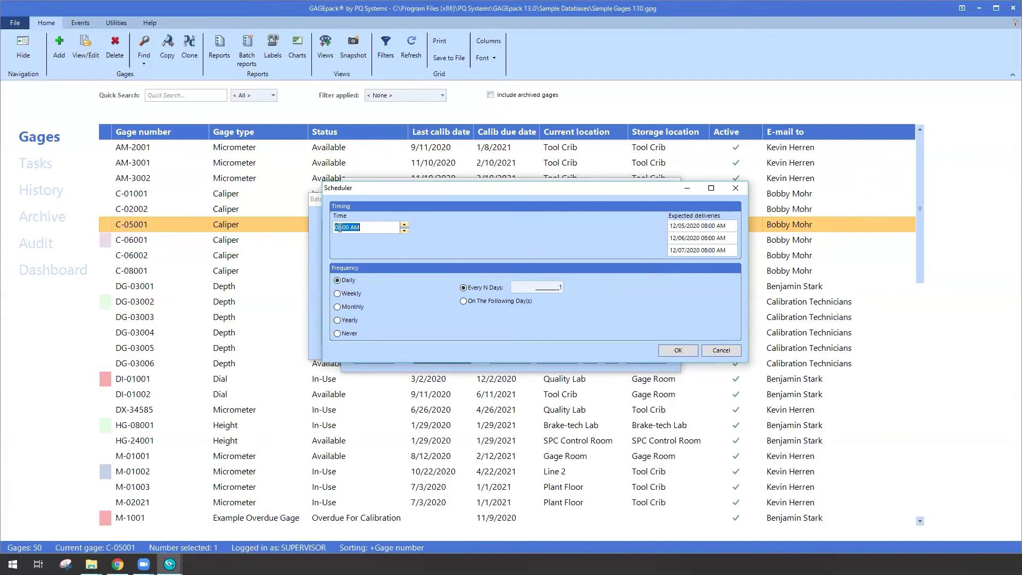
# Try a weekly delivery schedule that includes Tuesday and Thursday.
pyautogui.click(338, 293)
pyautogui.click(519, 316)
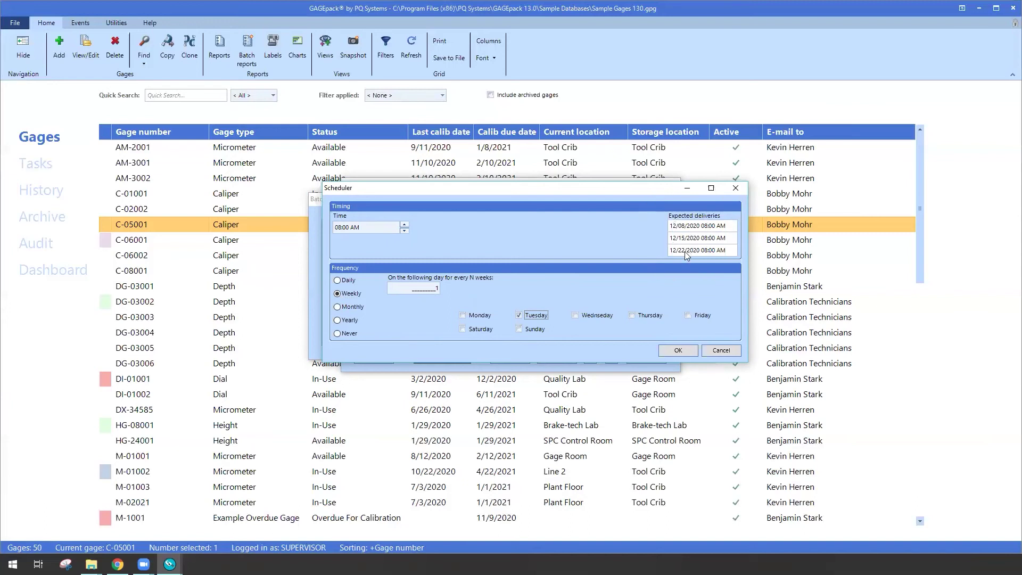
pyautogui.click(632, 315)
# Schedule the batch monthly on day 1 of the month at 08:00 AM and save the batch report.
pyautogui.click(338, 307)
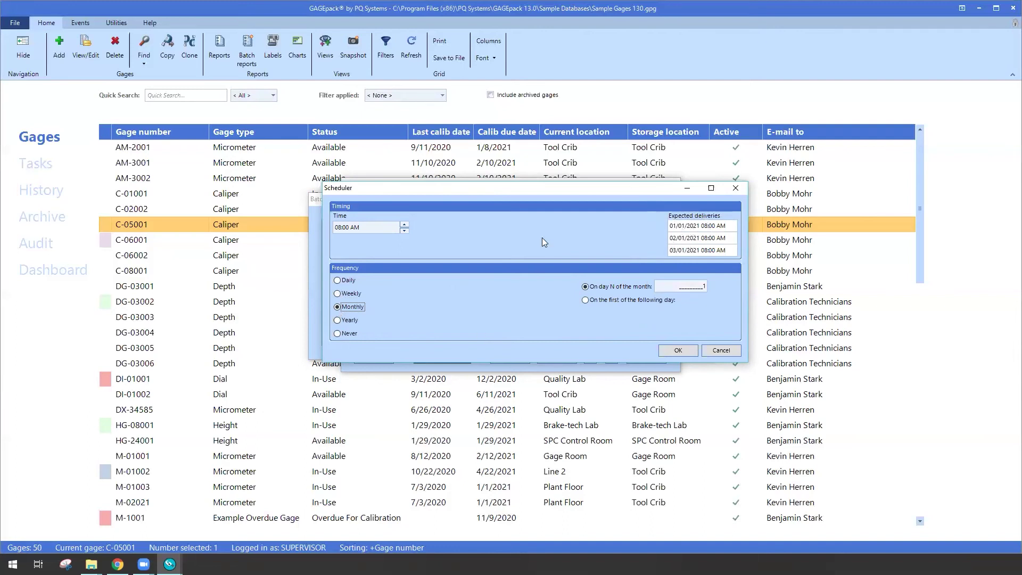
pyautogui.click(670, 350)
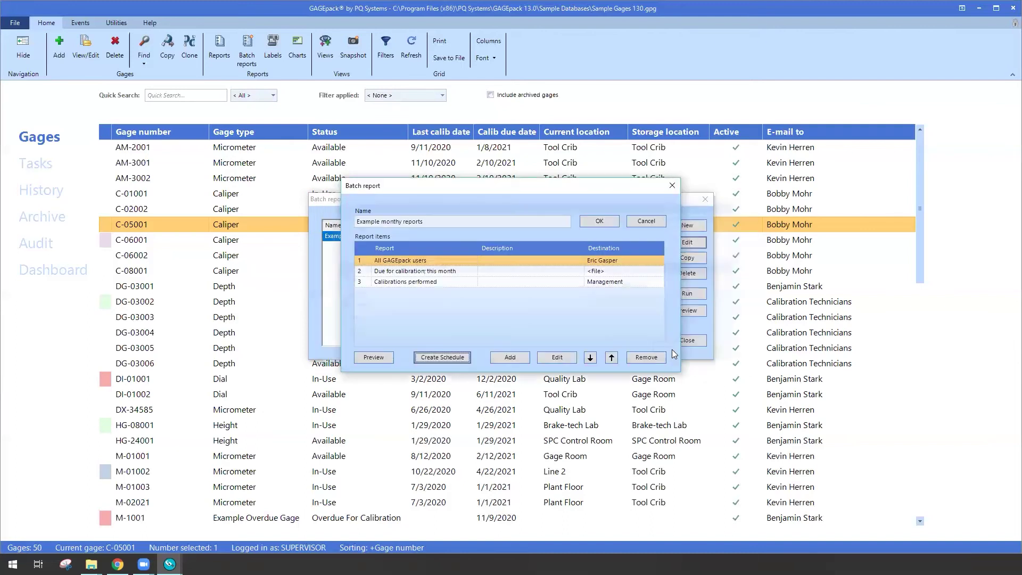
pyautogui.click(590, 220)
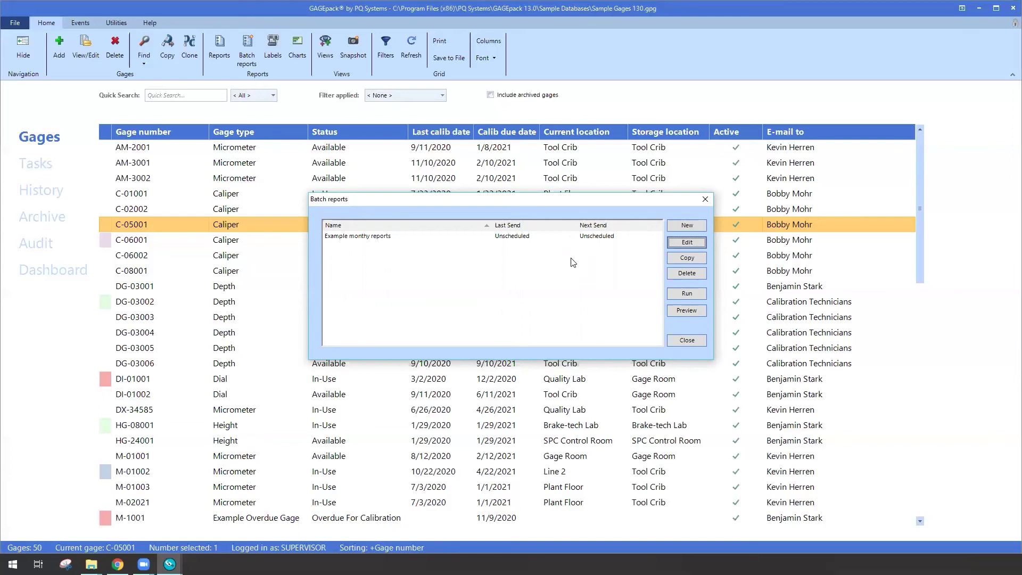
# Close the list of batch reports and bring up the program's help and support options.
pyautogui.click(514, 241)
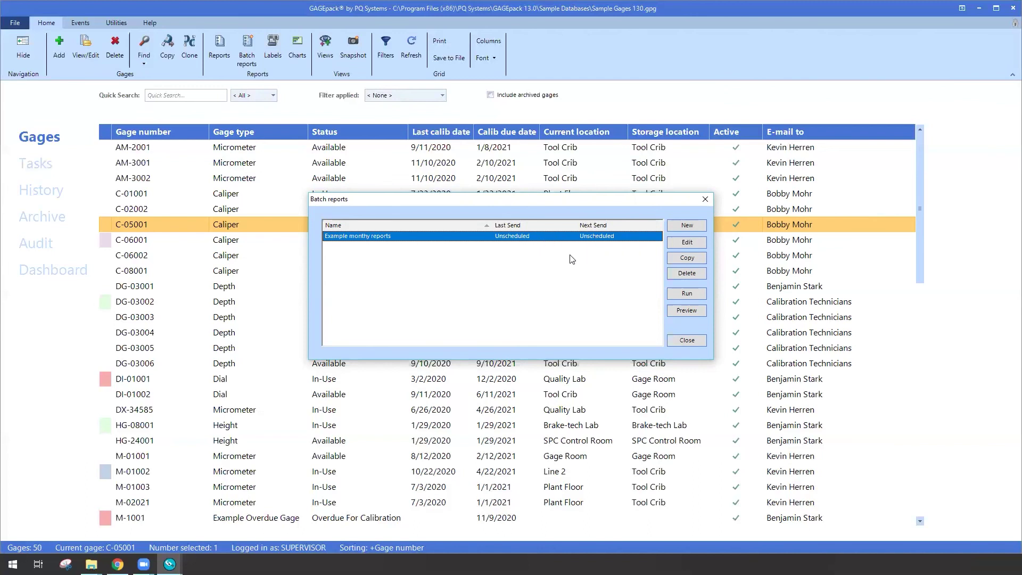
pyautogui.click(705, 199)
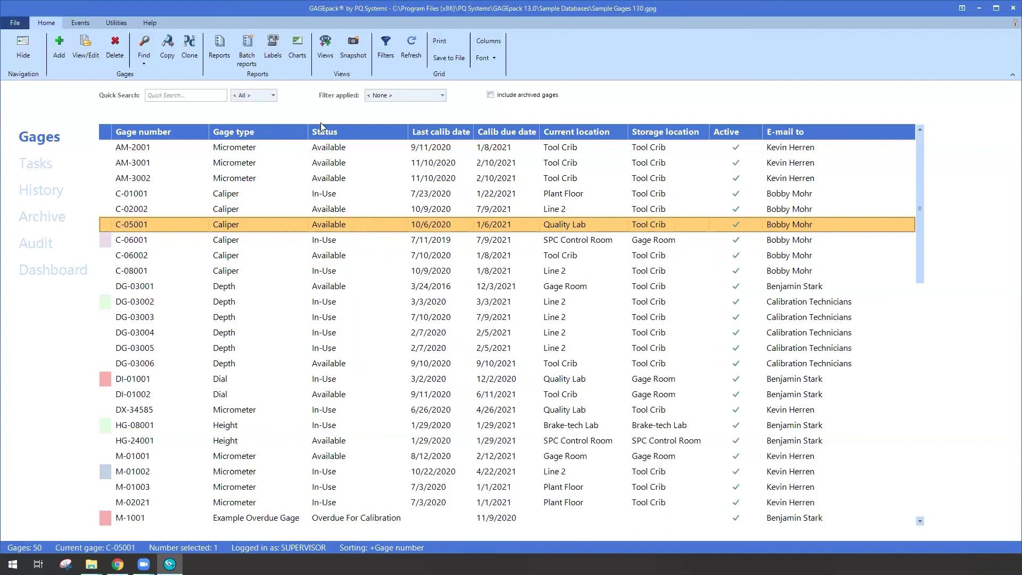
pyautogui.click(145, 22)
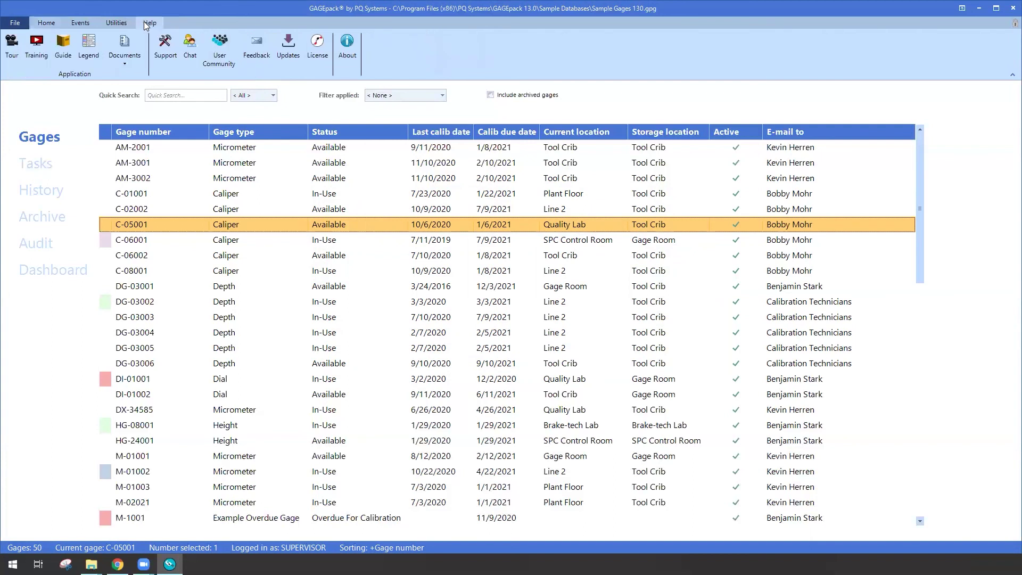